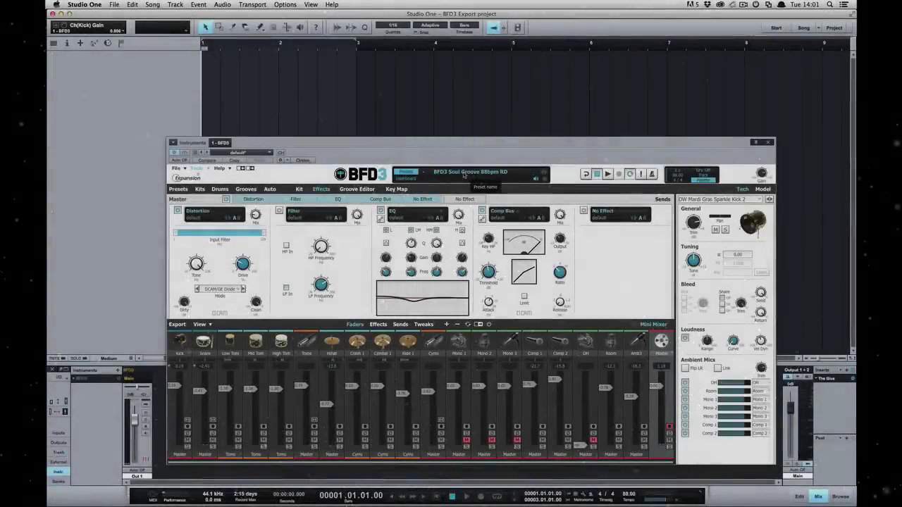
Switch to the Groove Editor and audition the 108 BPM_Funk_HH4 groove once, then stop.
left_click(363, 192)
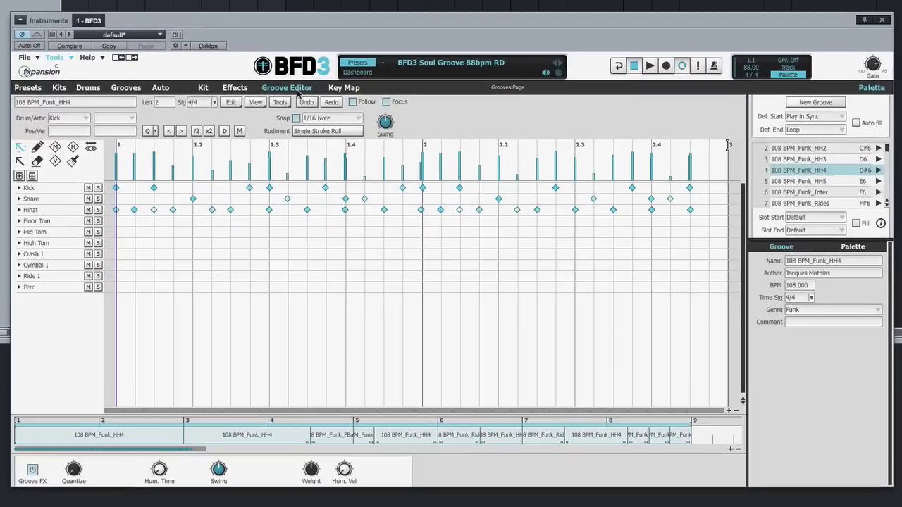
key("space")
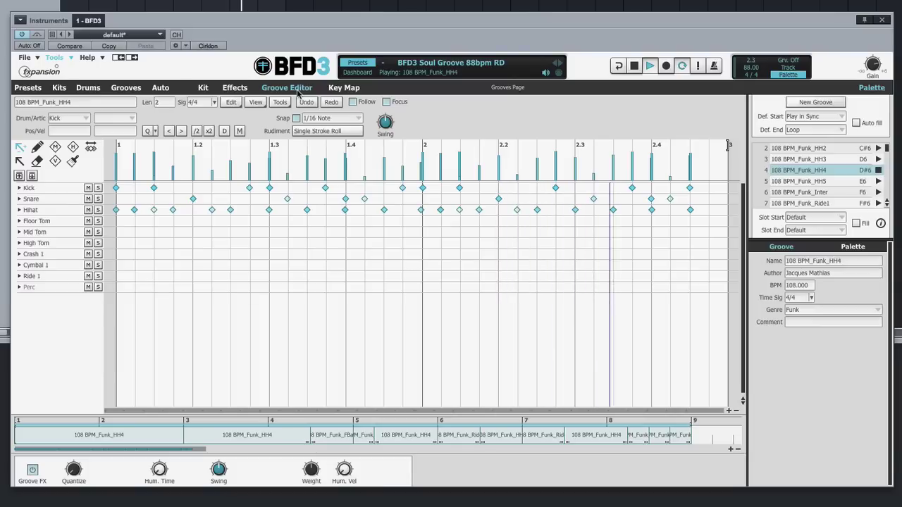
key("space")
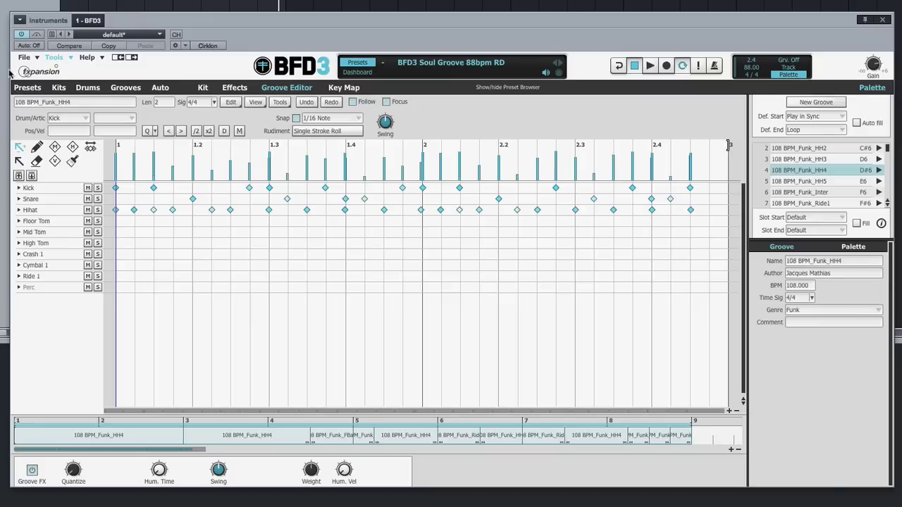
left_click(32, 60)
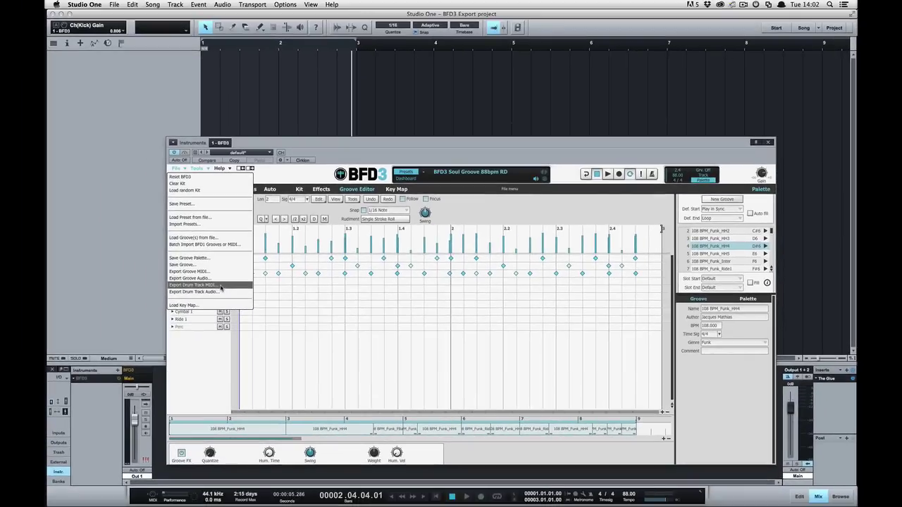
Preview the Export Drum Track MIDI prompt in the testexport folder, then dismiss it.
left_click(220, 285)
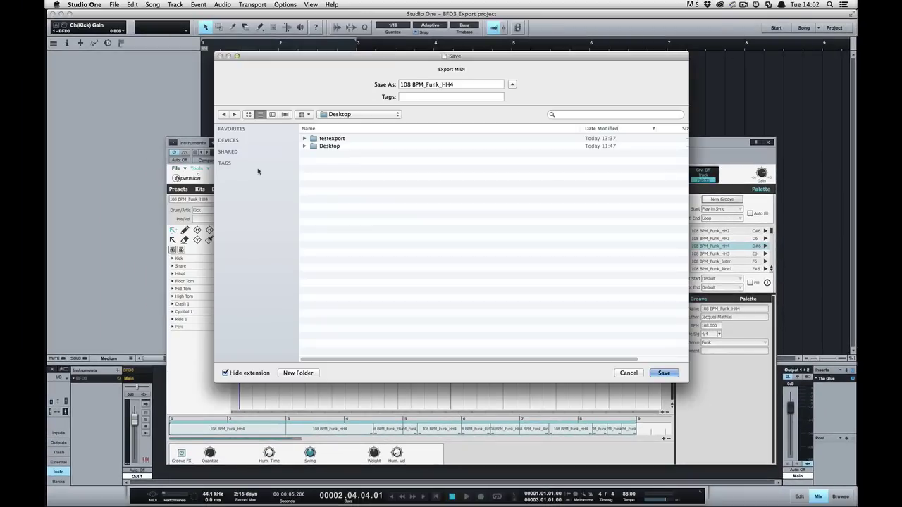
double_click(333, 139)
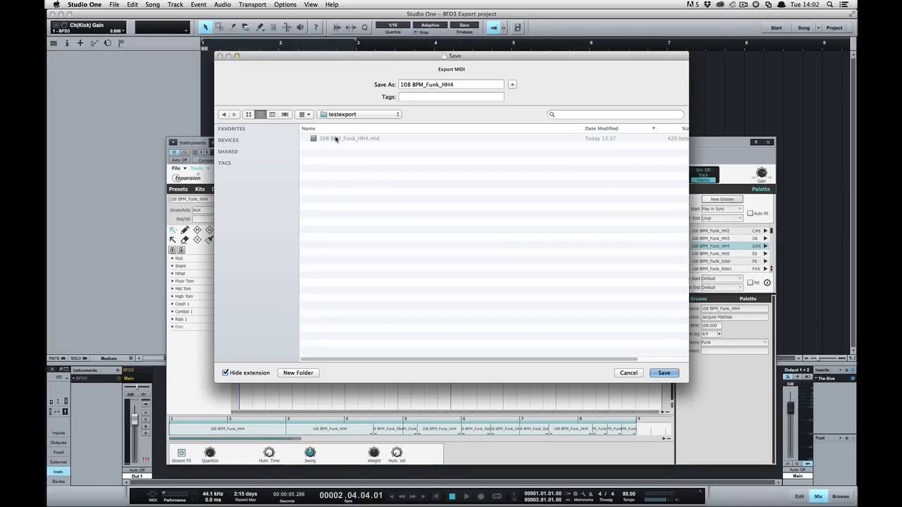
left_click(631, 374)
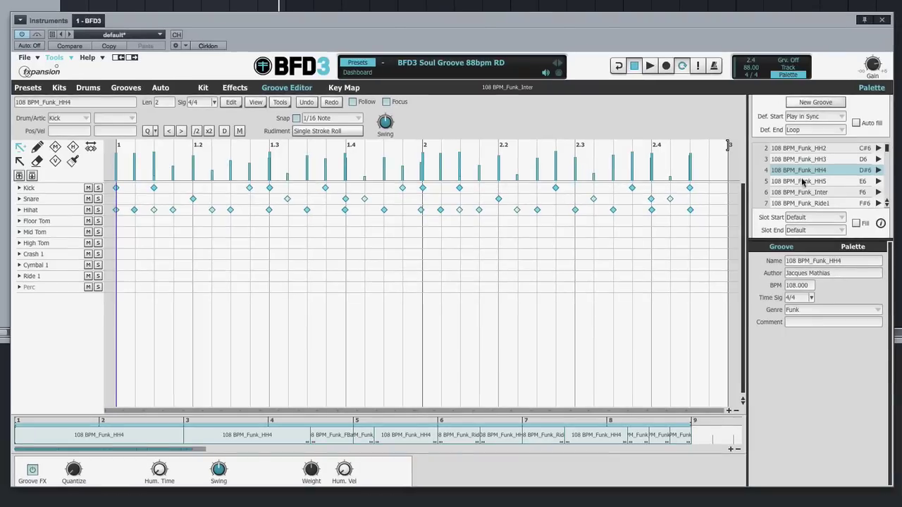
Enlarge the groove palette, then preview and cancel the HH4 slot's Export MIDI prompt.
left_click_drag(859, 242, 857, 433)
right_click(811, 174)
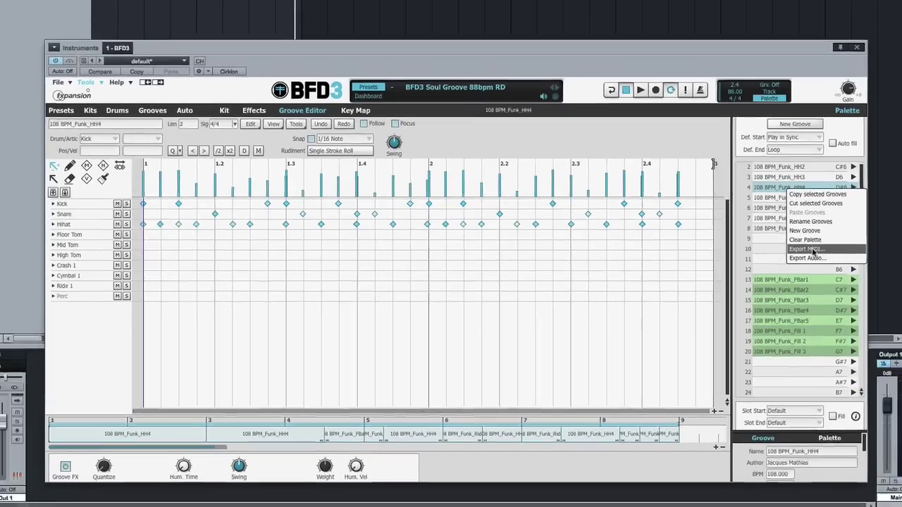
left_click(835, 237)
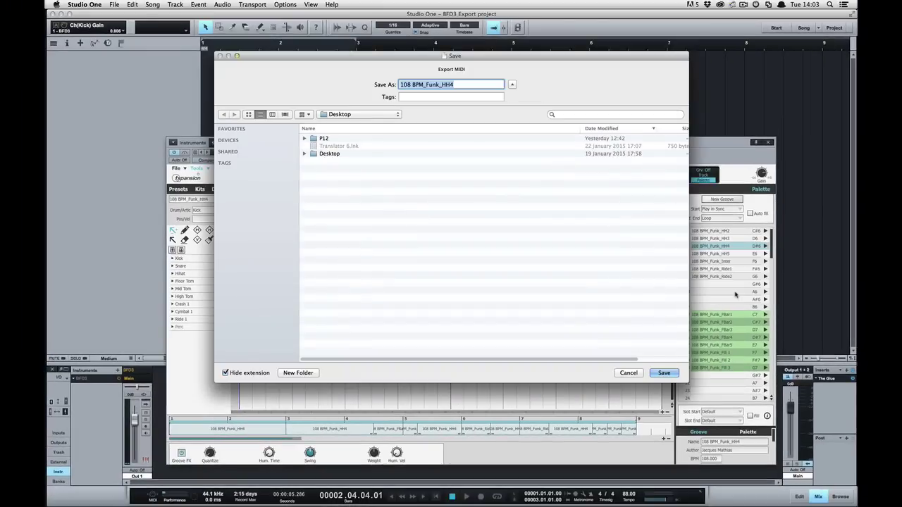
left_click(629, 373)
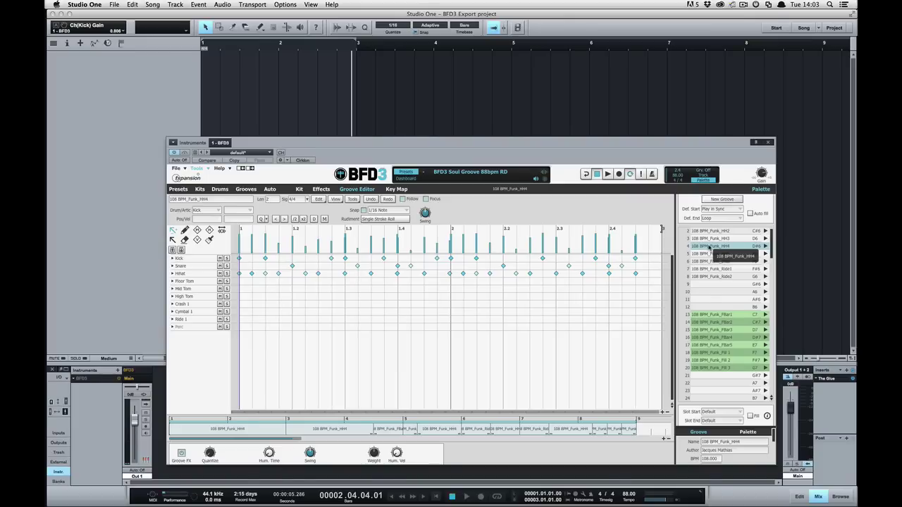
Place the HH4 groove at bar 1 on a new track routed to BFD3, with Grv. off.
left_click_drag(710, 249, 202, 66)
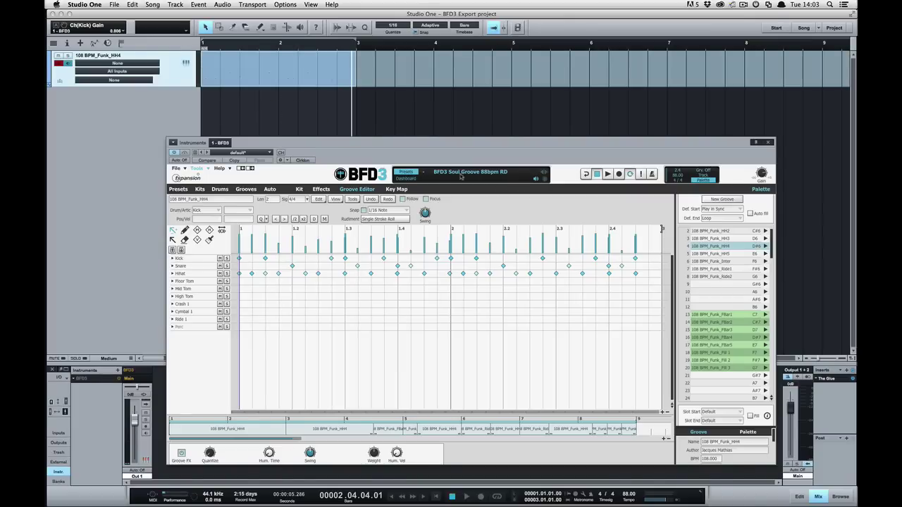
left_click(711, 172)
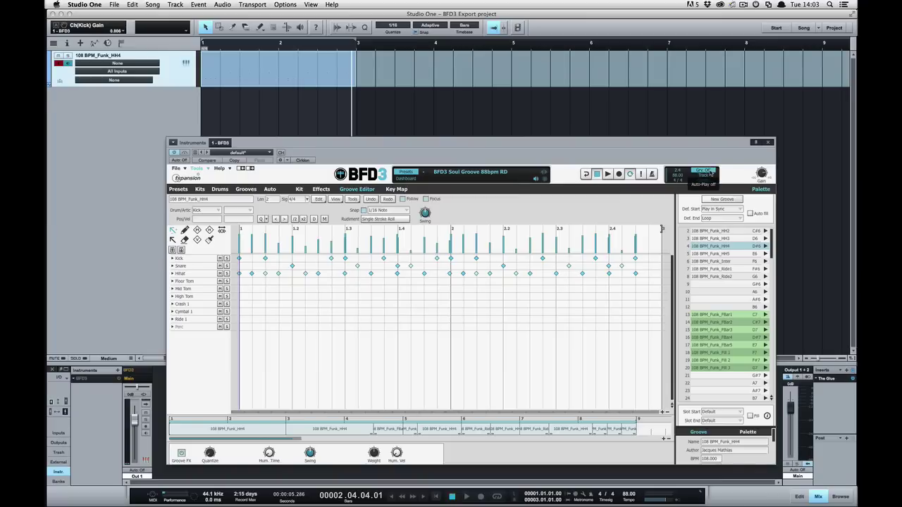
left_click(120, 63)
left_click(98, 80)
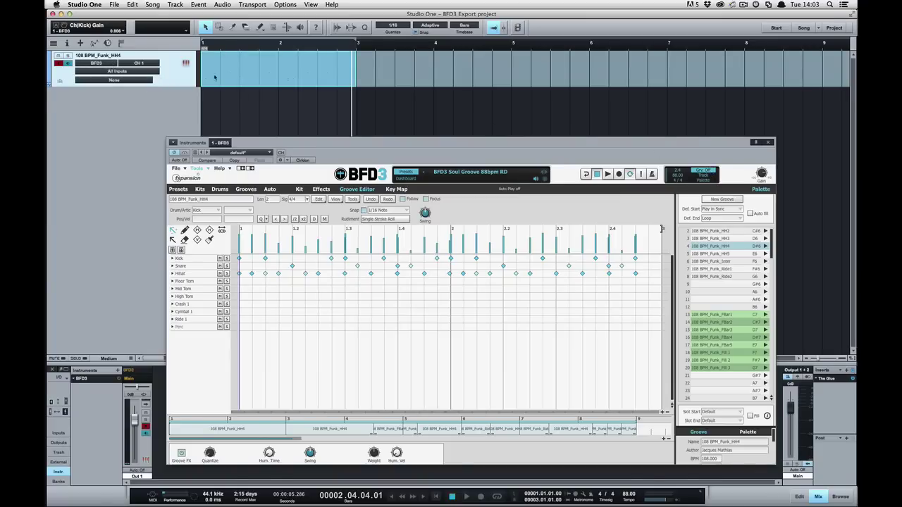
Play the arrangement from the start, stop, and open the HH4 part in the note editor.
left_click(438, 499)
key("space")
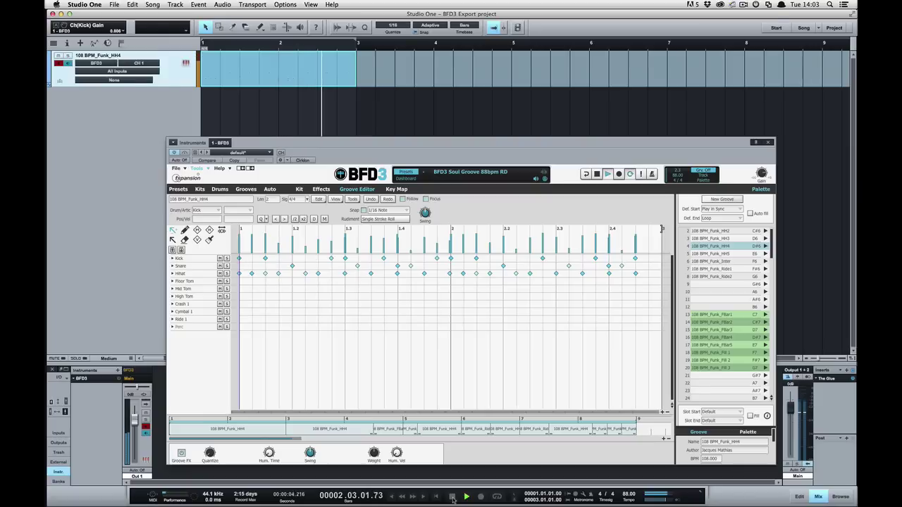
left_click(453, 498)
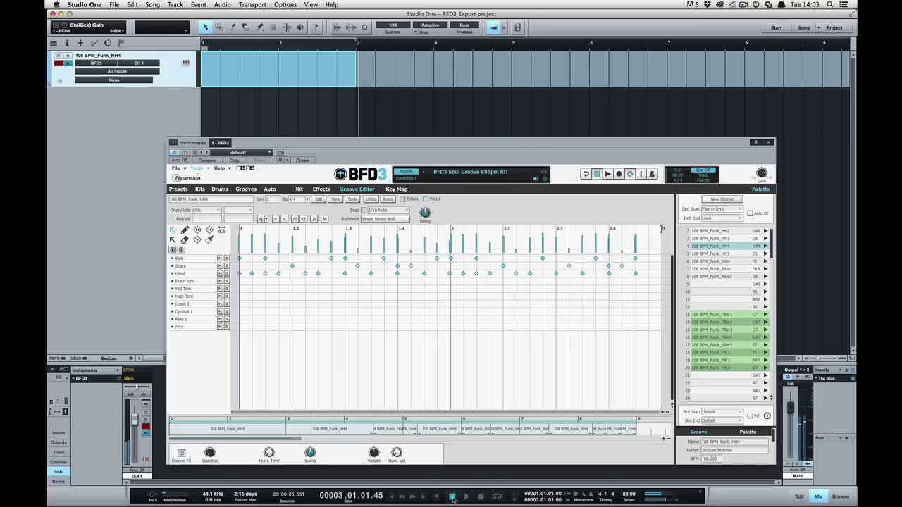
double_click(275, 78)
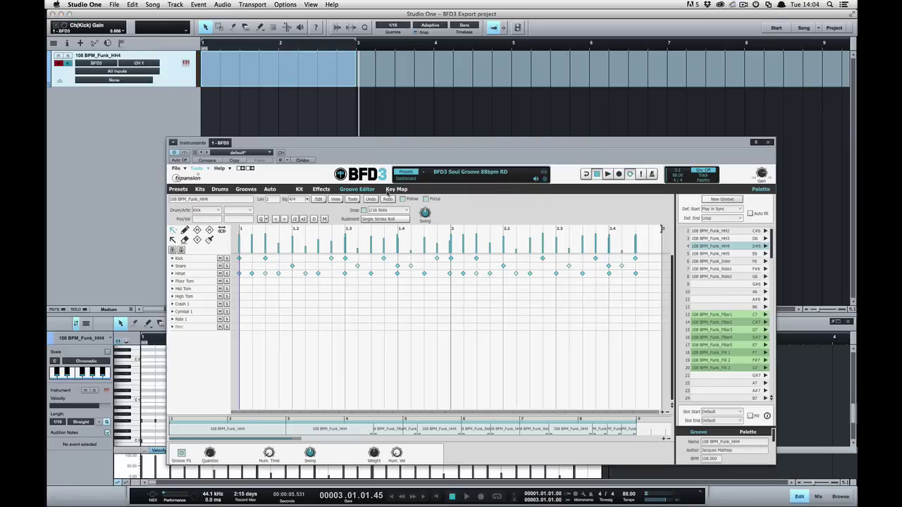
left_click_drag(423, 142, 501, 14)
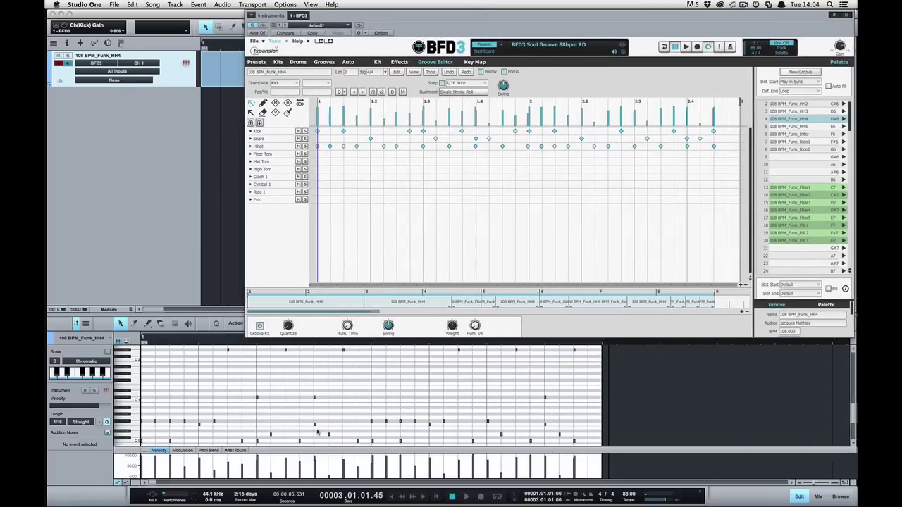
scroll(316, 433, "up", 3)
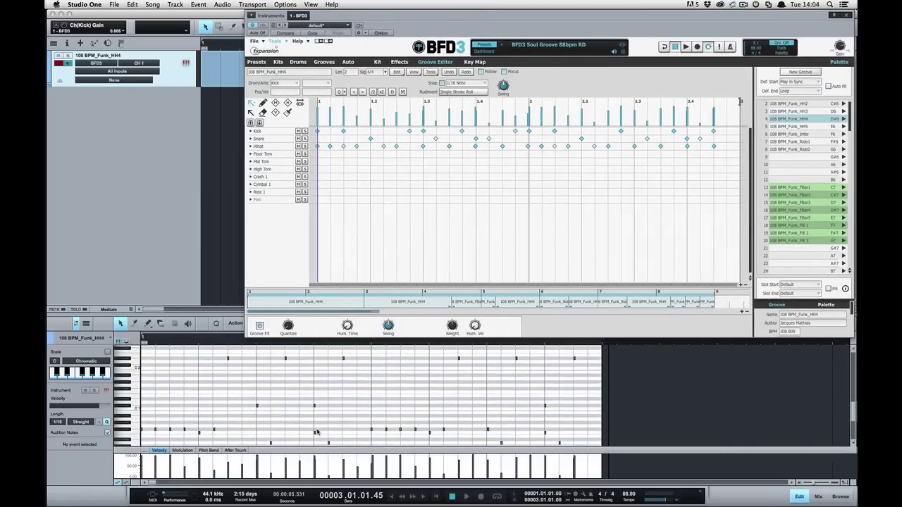
Scroll through the Key Map's note-to-drum assignments, then return to the Groove Editor.
left_click(479, 62)
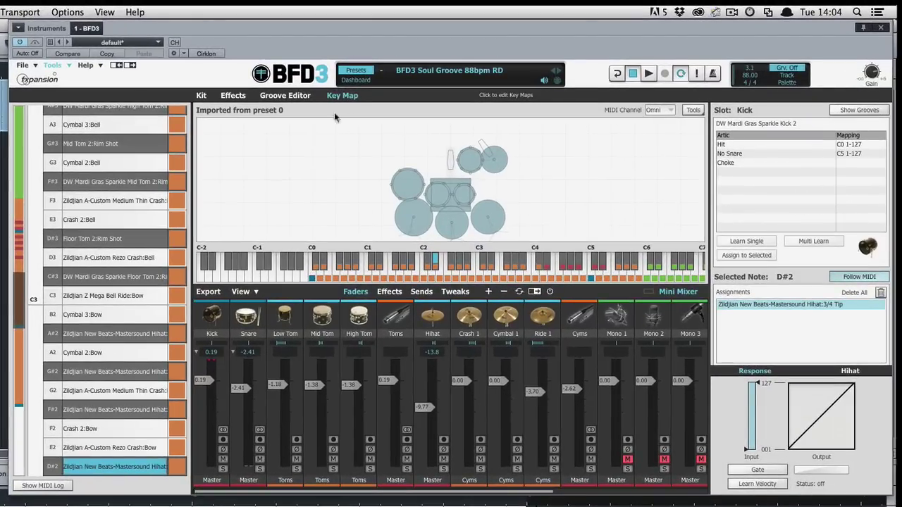
scroll(145, 352, "down", 5)
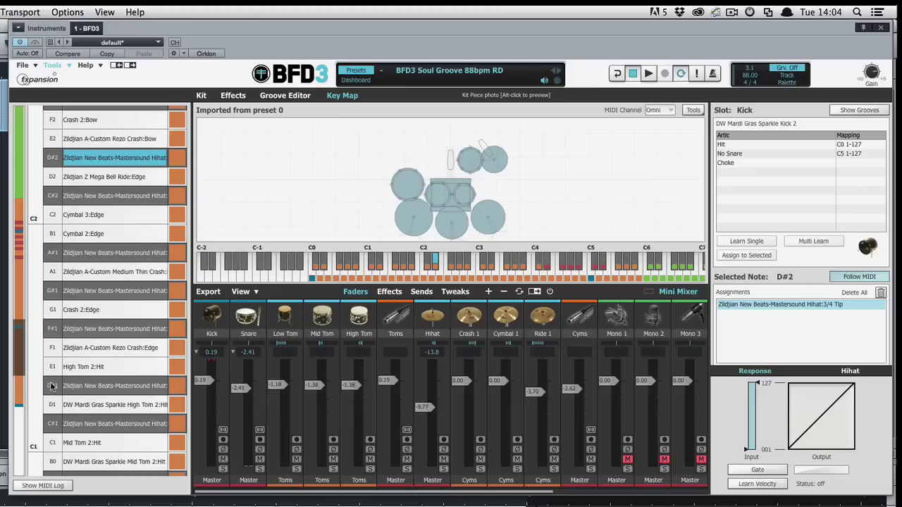
left_click(311, 99)
left_click_drag(465, 35, 439, 117)
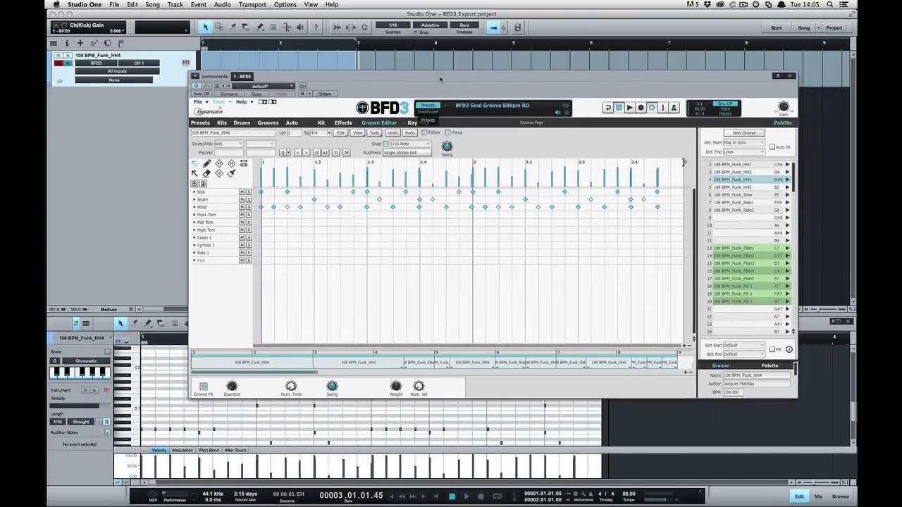
Set BFD3's MIDI export mode preference to One track per Drum and close Preferences.
left_click(225, 140)
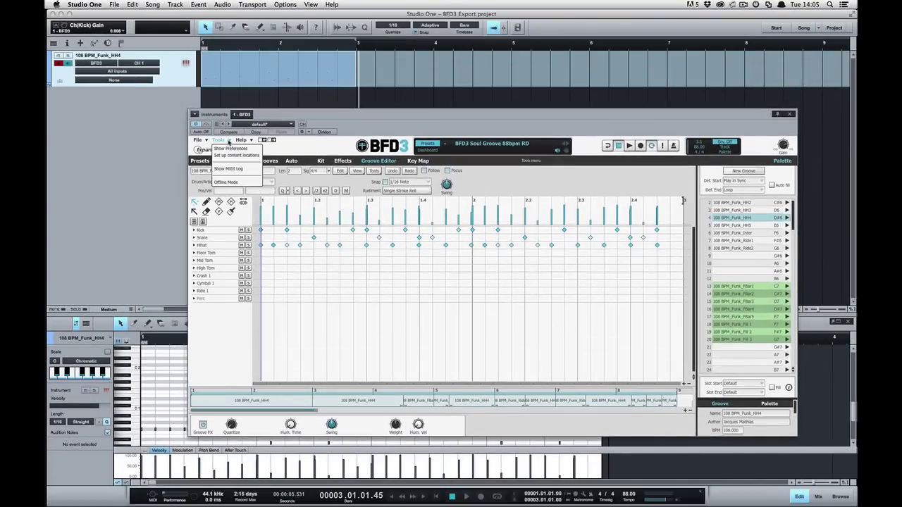
left_click(231, 149)
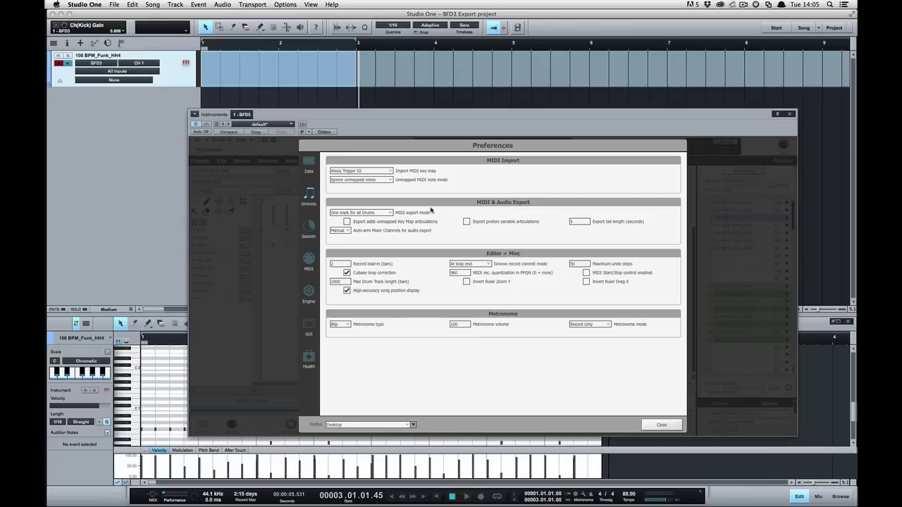
mouse_move(427, 214)
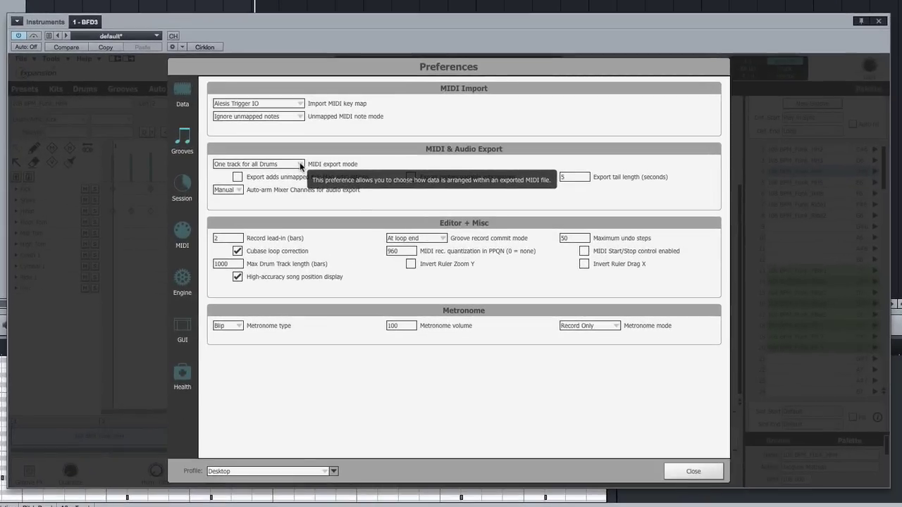
left_click(301, 164)
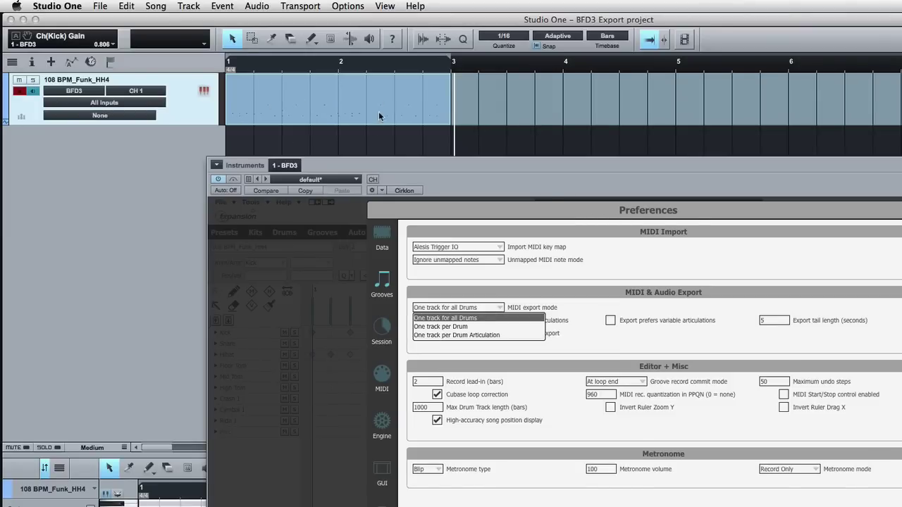
left_click(468, 327)
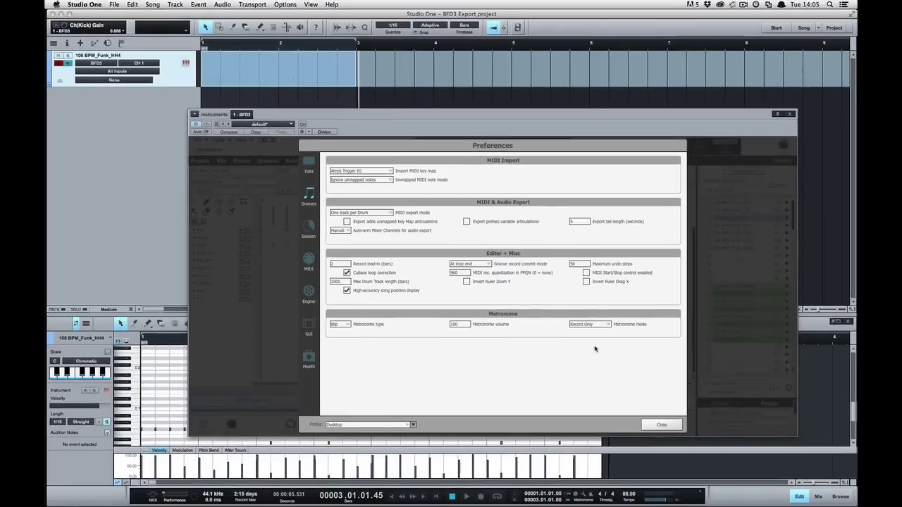
left_click(888, 506)
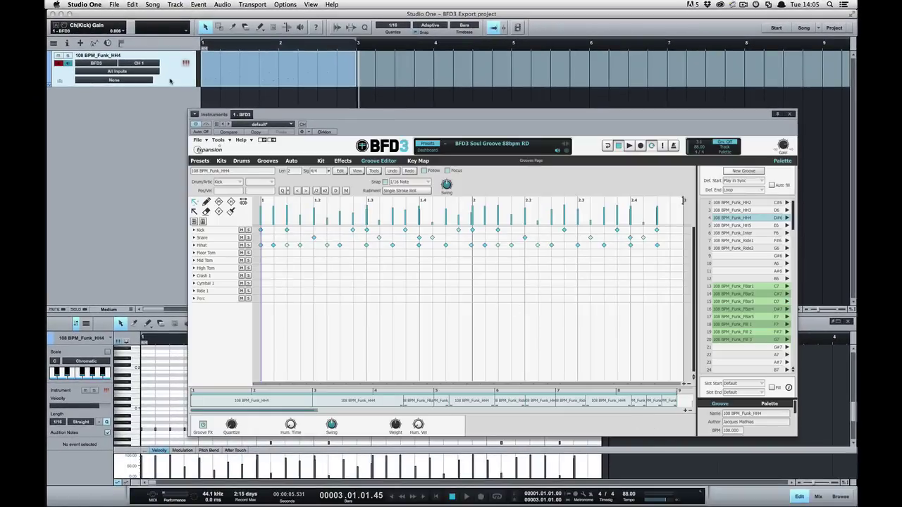
Undo the HH4 track, drop the groove at bar 1 again, and reposition the BFD3 window.
key("super+z")
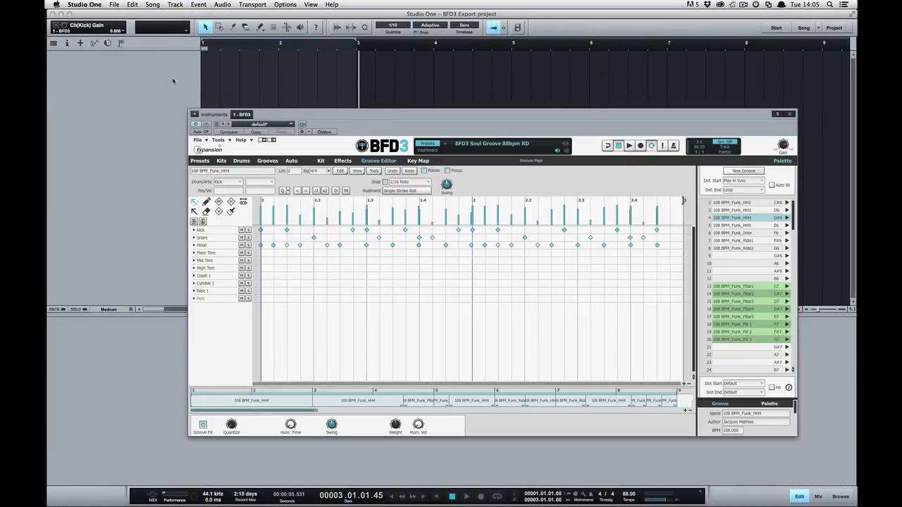
left_click_drag(730, 221, 203, 62)
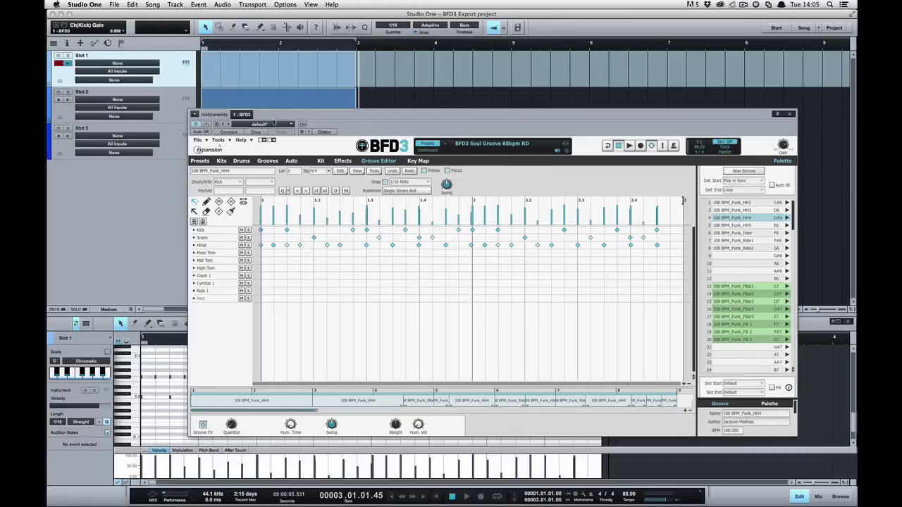
left_click_drag(235, 126, 406, 143)
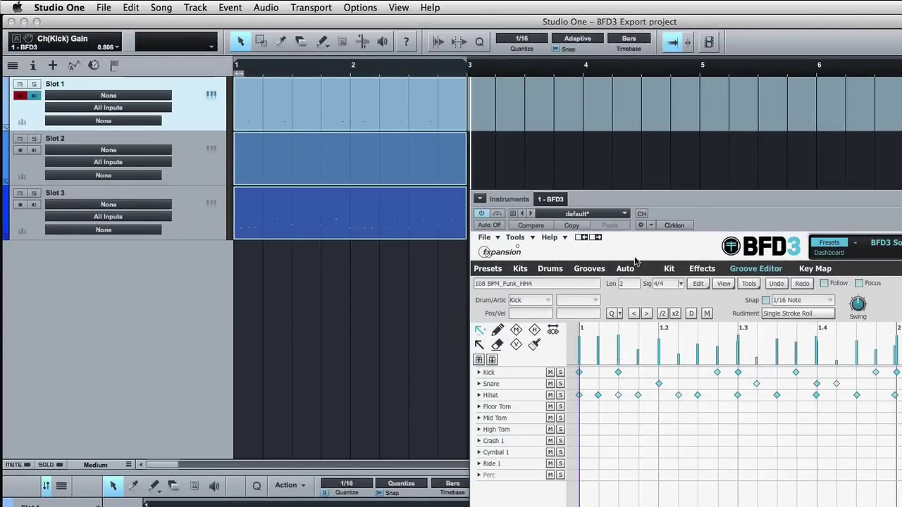
left_click_drag(697, 195, 439, 174)
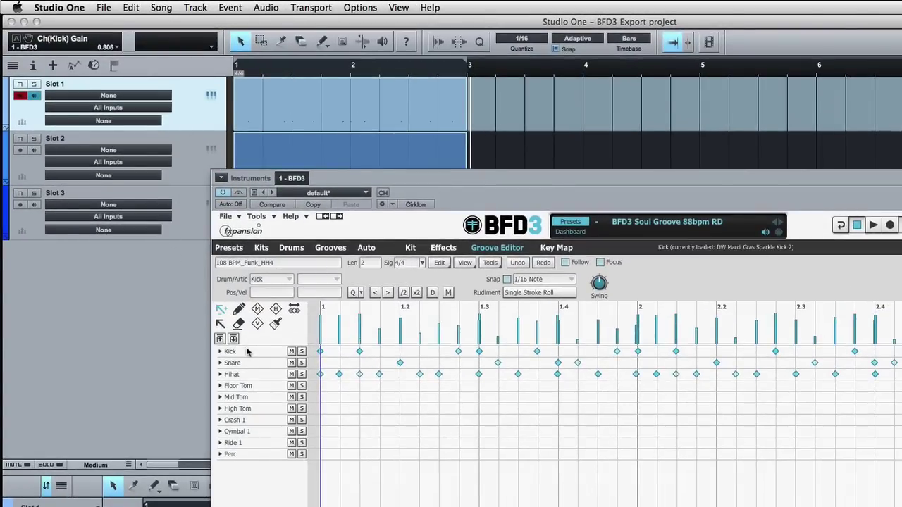
Toggle the Kick row open and closed, then select all three Slot tracks.
left_click(219, 352)
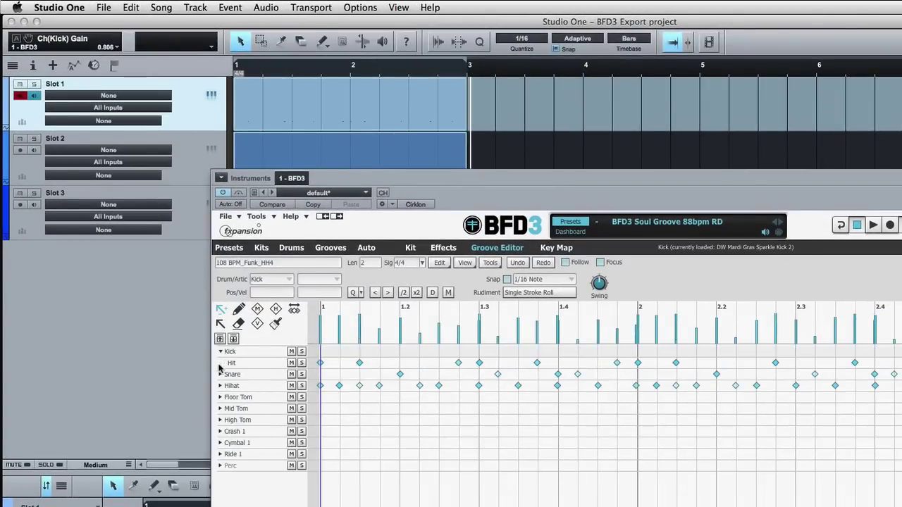
left_click(219, 352)
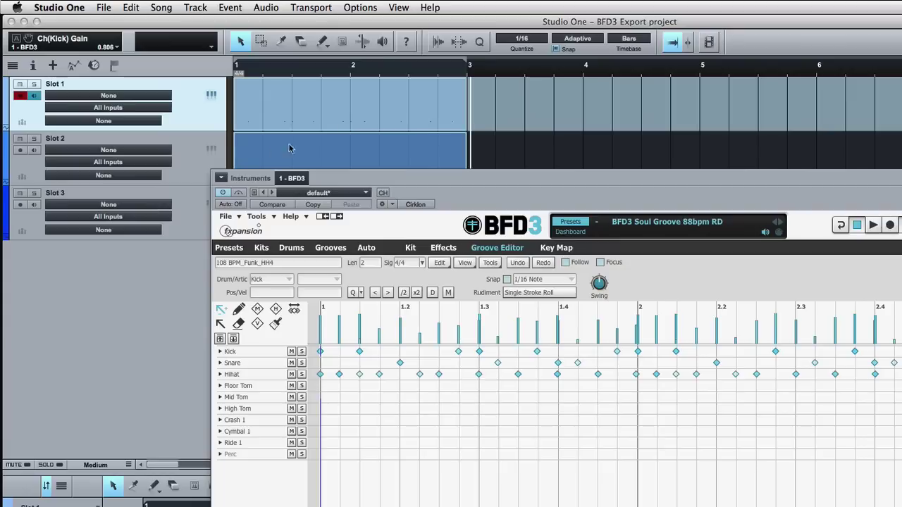
left_click(187, 232)
left_click(189, 157)
left_click(194, 117)
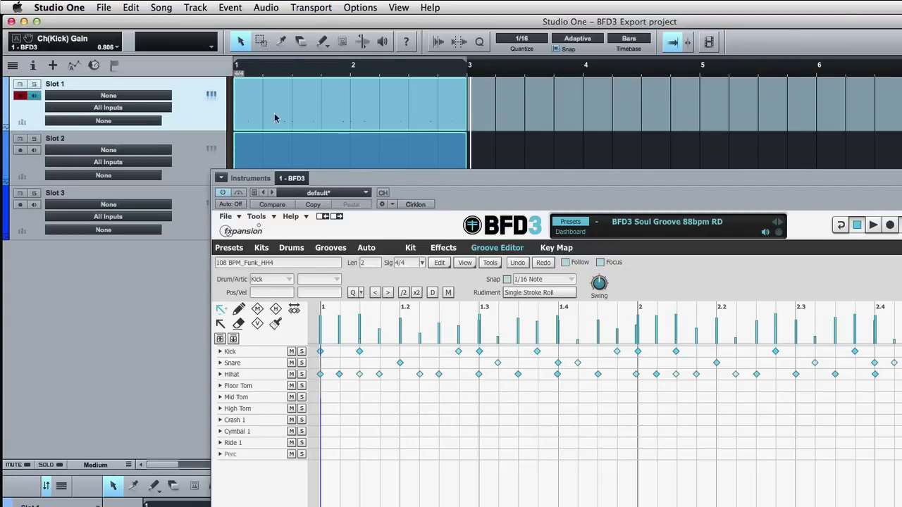
left_click(185, 210, "shift")
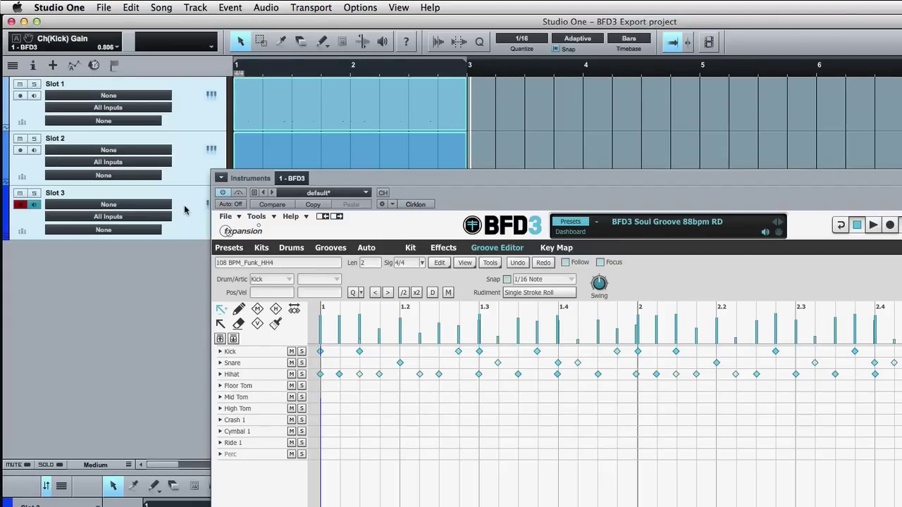
Set the MIDI export mode to One track per Drum in BFD3 Preferences.
left_click(273, 218)
left_click(275, 229)
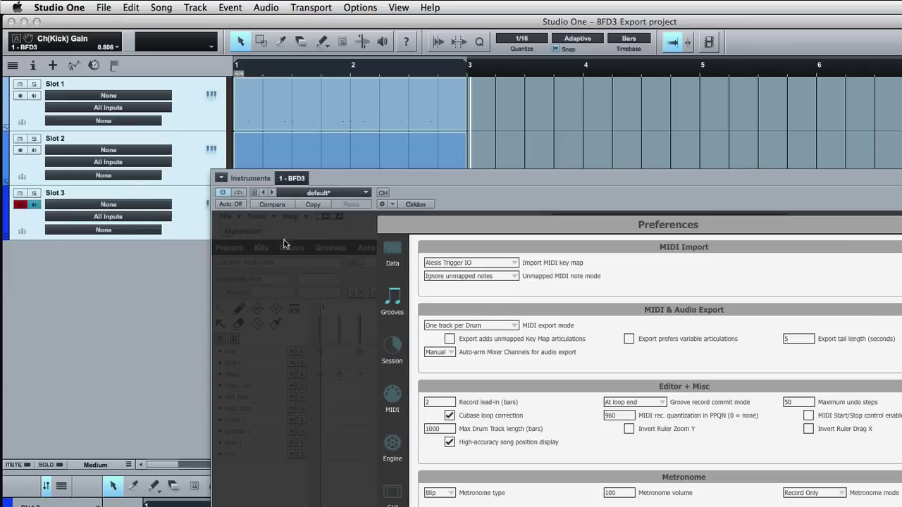
left_click(502, 327)
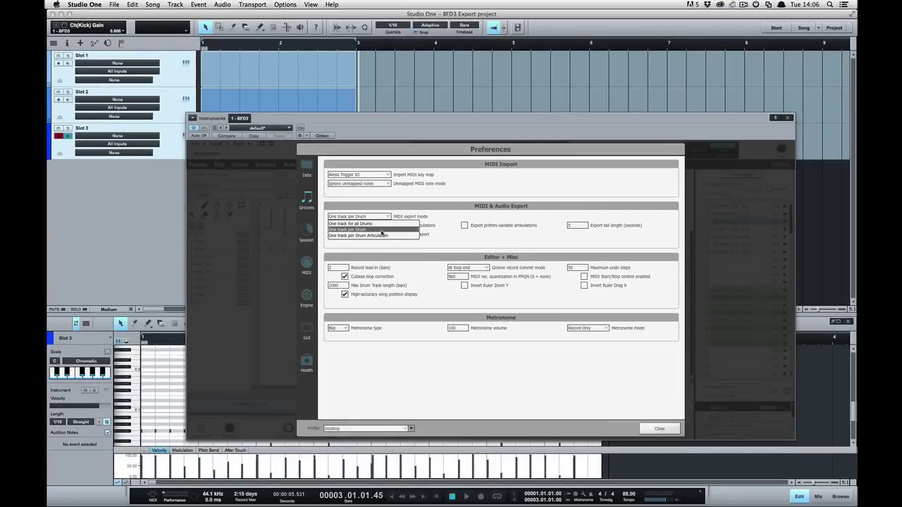
left_click(382, 233)
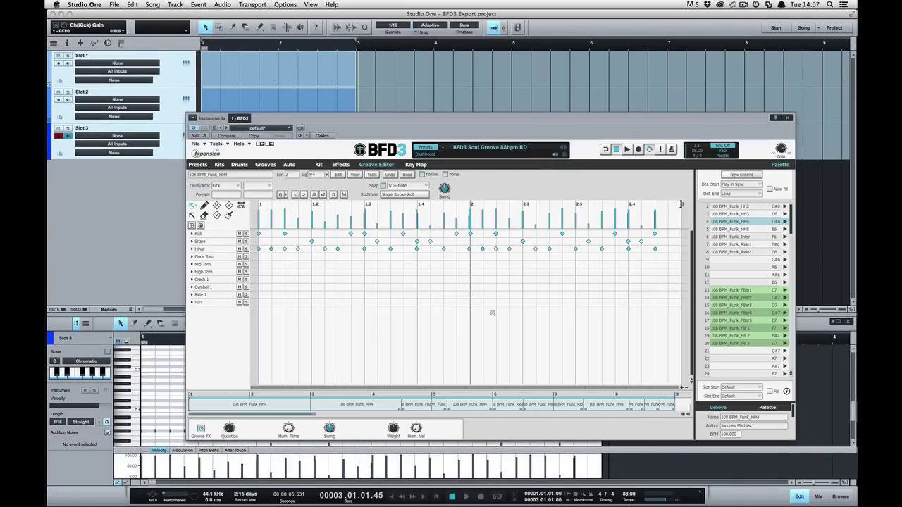
left_click(661, 429)
Untick 'Export adds unmapped Key Map articulations' in Preferences and close them.
left_click(215, 144)
left_click(233, 151)
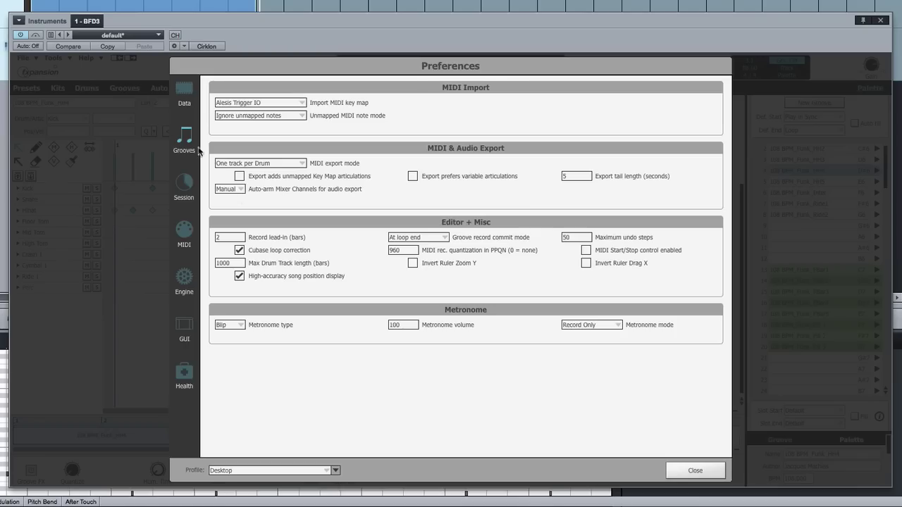
left_click(240, 177)
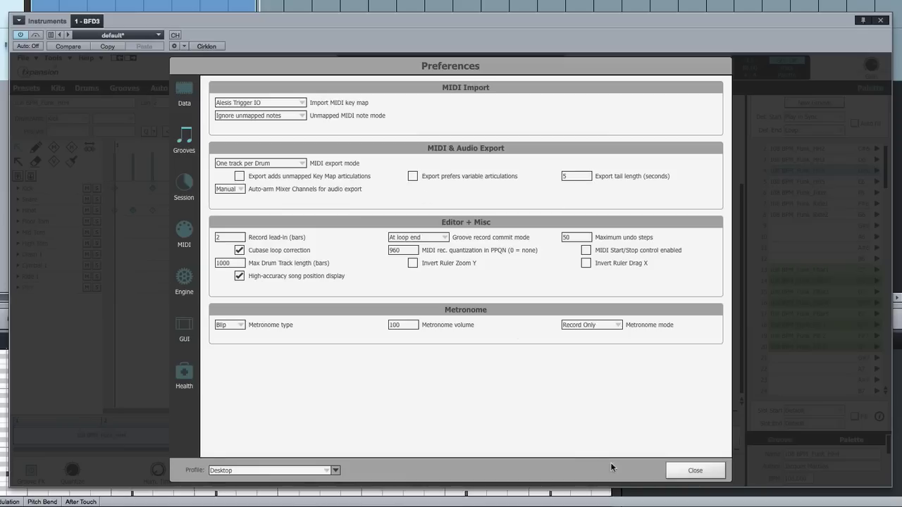
left_click(696, 474)
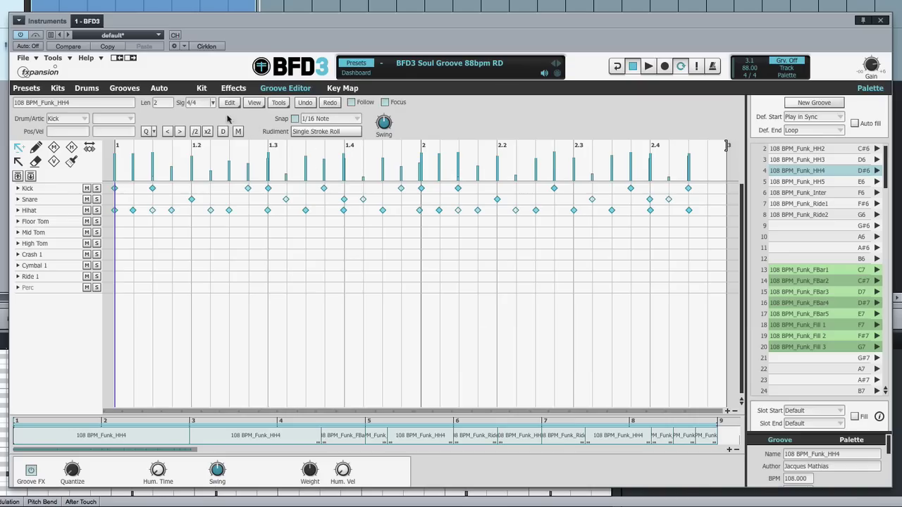
Open the Kit mixer's Export panel and set the file prefix to 'Soul Groove'.
left_click(203, 89)
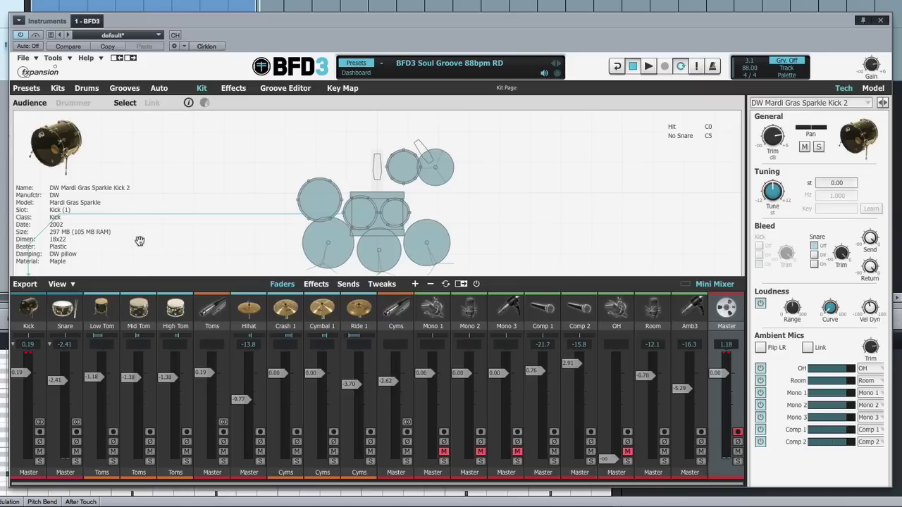
left_click(28, 286)
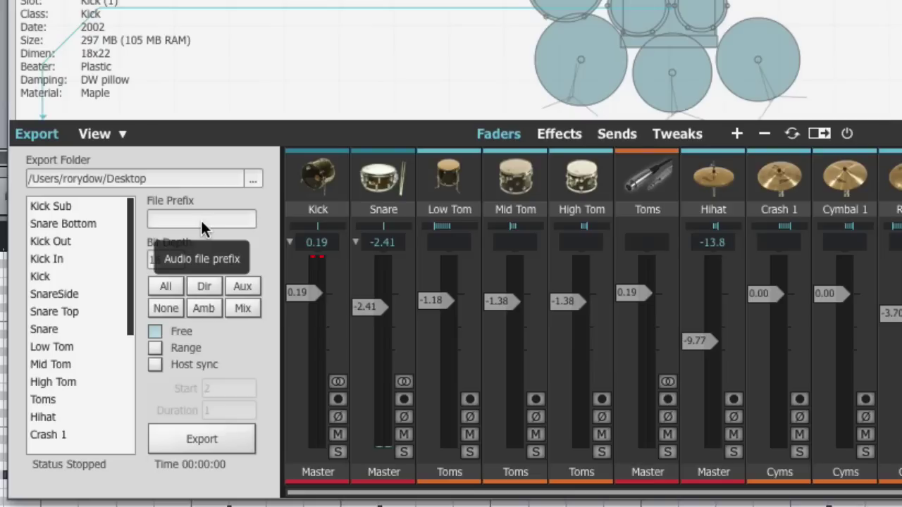
left_click(177, 220)
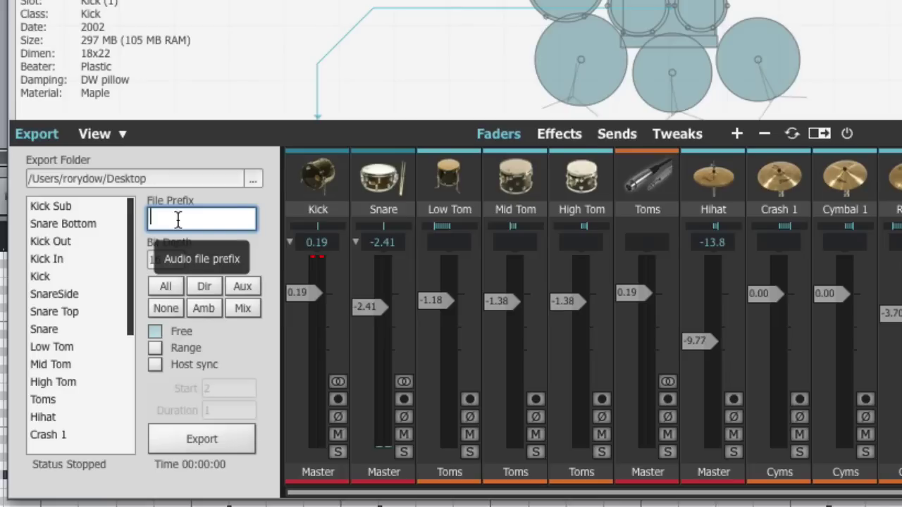
type("Soul Groove")
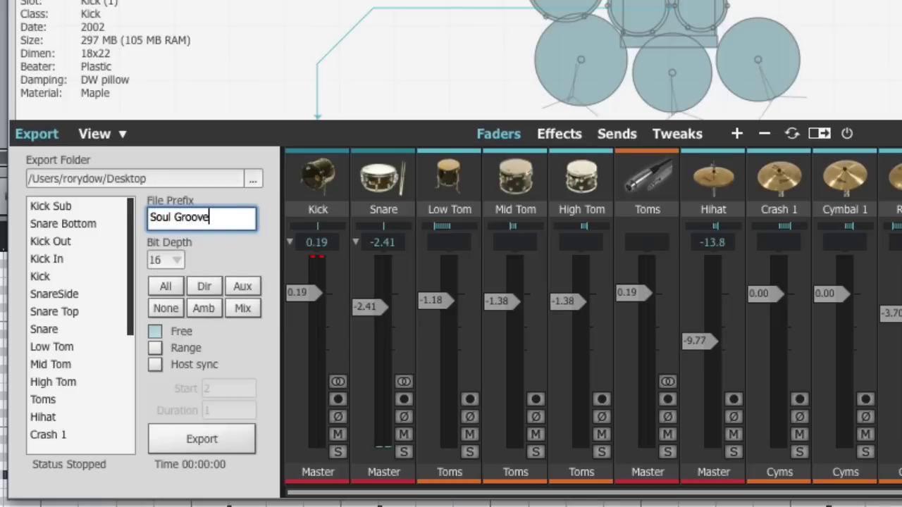
key("Return")
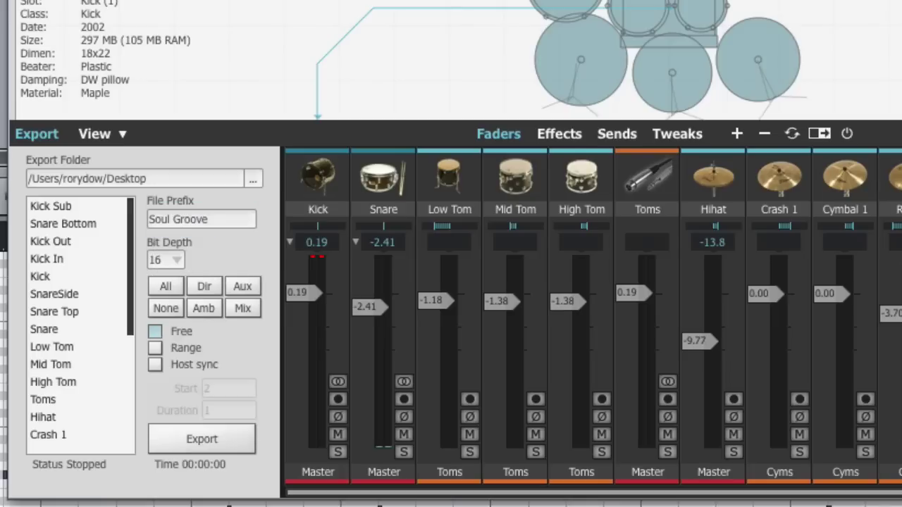
Keep the export bit depth at 16.
left_click(176, 258)
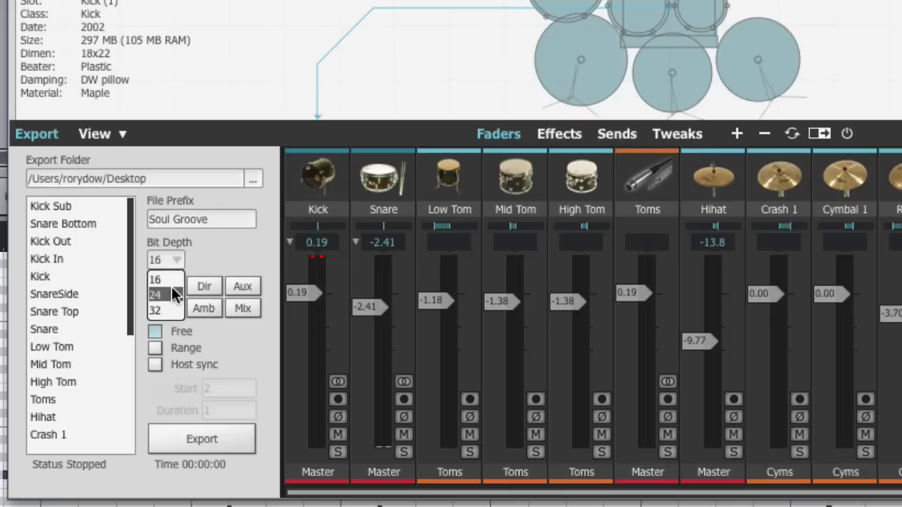
left_click(171, 278)
mouse_move(131, 299)
left_mouse_down()
mouse_move(133, 437)
mouse_move(128, 285)
left_mouse_up()
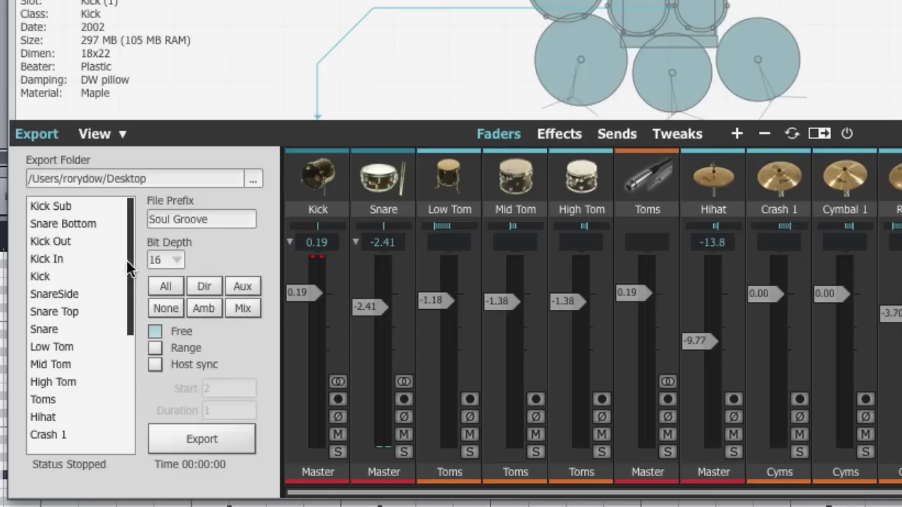
Arm Kick Sub, Snare Bottom, Kick Out, Kick, Mid Tom, Toms and Crash 1 for export.
left_click(49, 206)
left_click(47, 258)
left_click(54, 312)
left_click(61, 261)
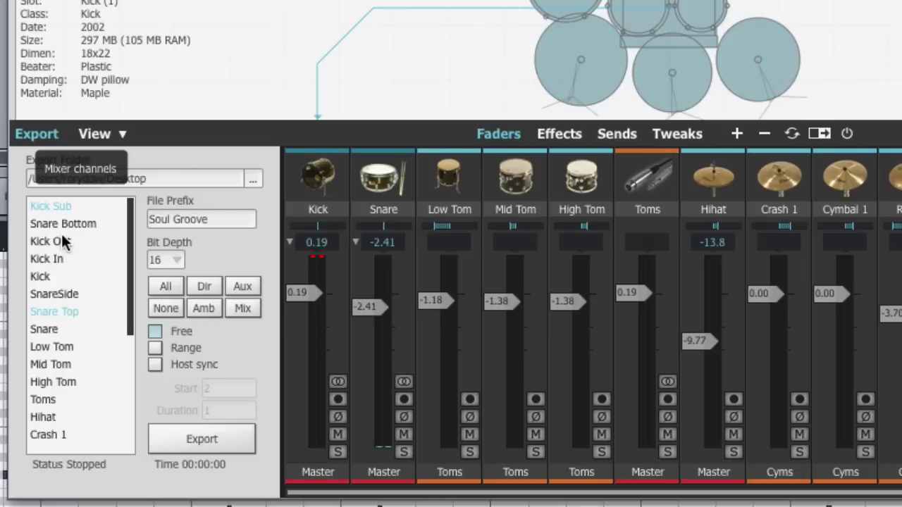
left_click(64, 223)
left_click(51, 241)
left_click(62, 276)
left_click(58, 311)
left_click(56, 363)
left_click(46, 399)
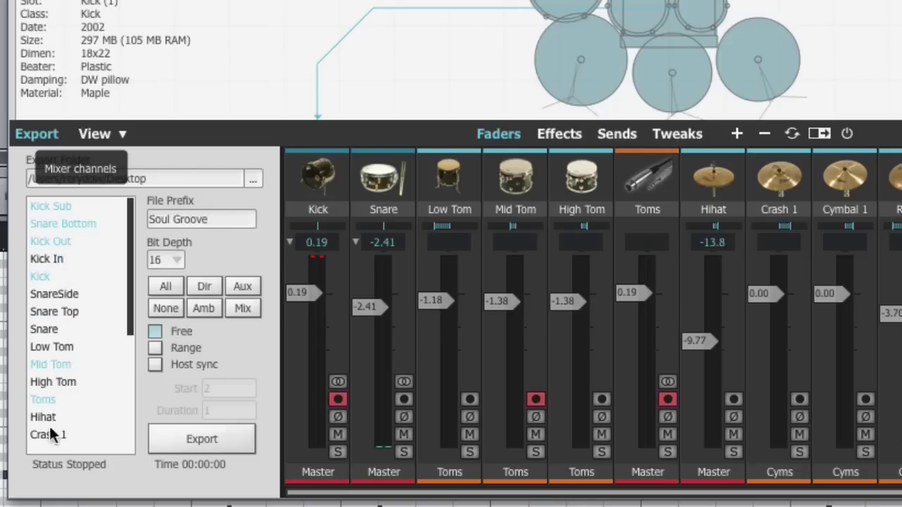
left_click(50, 430)
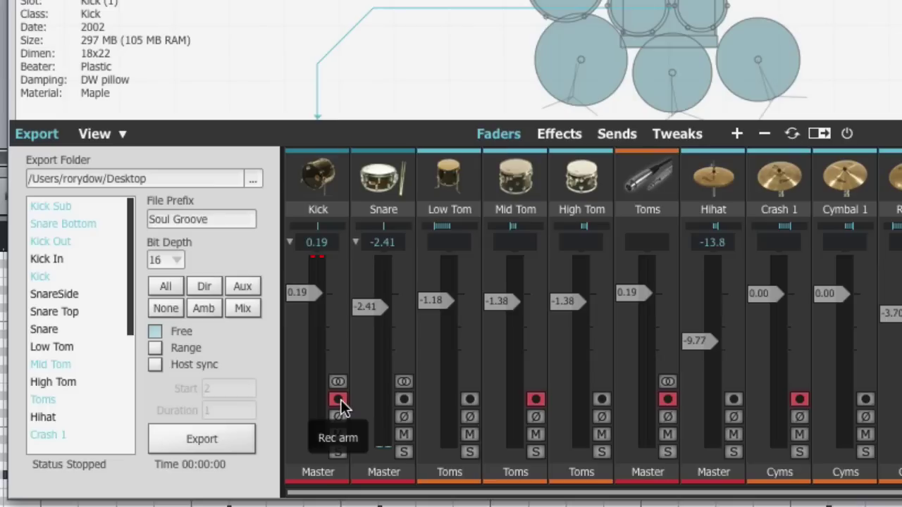
Try the All, Direct, Ambient, Aux and Mix arm presets, clearing with None in between.
left_click(175, 283)
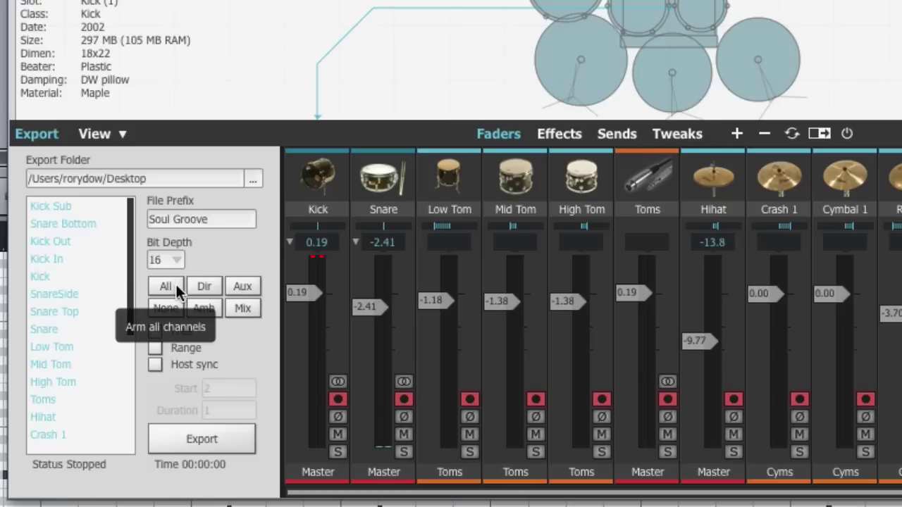
left_click(170, 307)
left_click(206, 288)
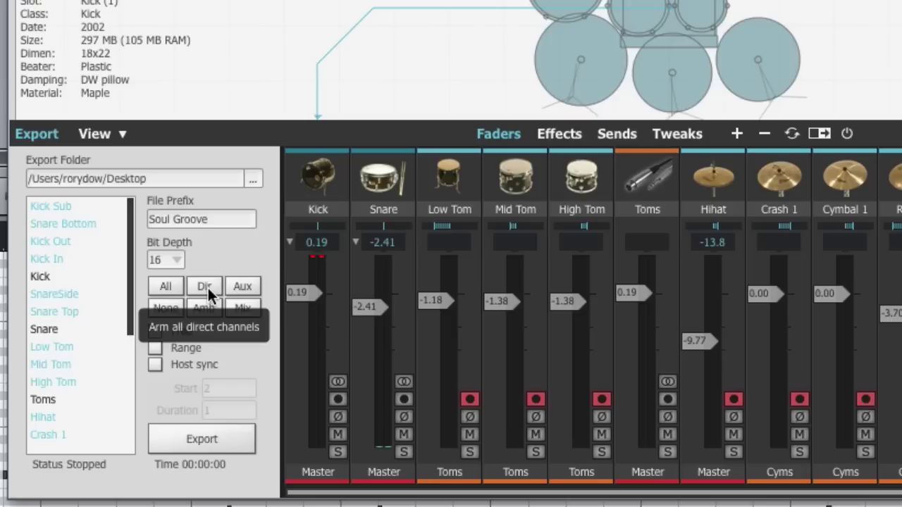
left_click(157, 312)
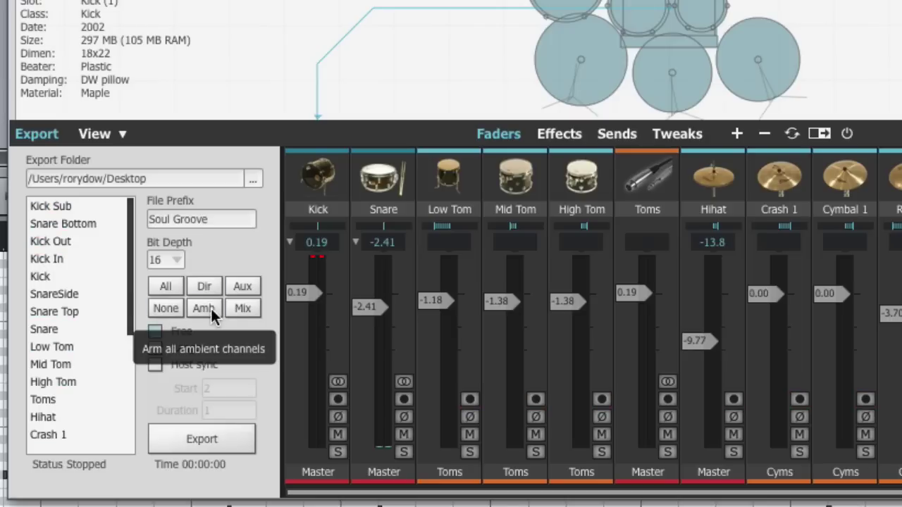
left_click_drag(126, 290, 125, 456)
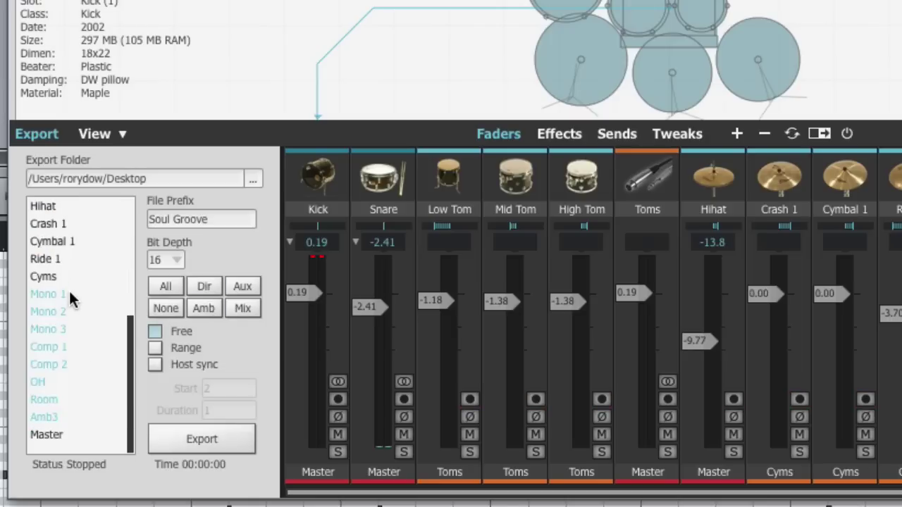
left_click(169, 309)
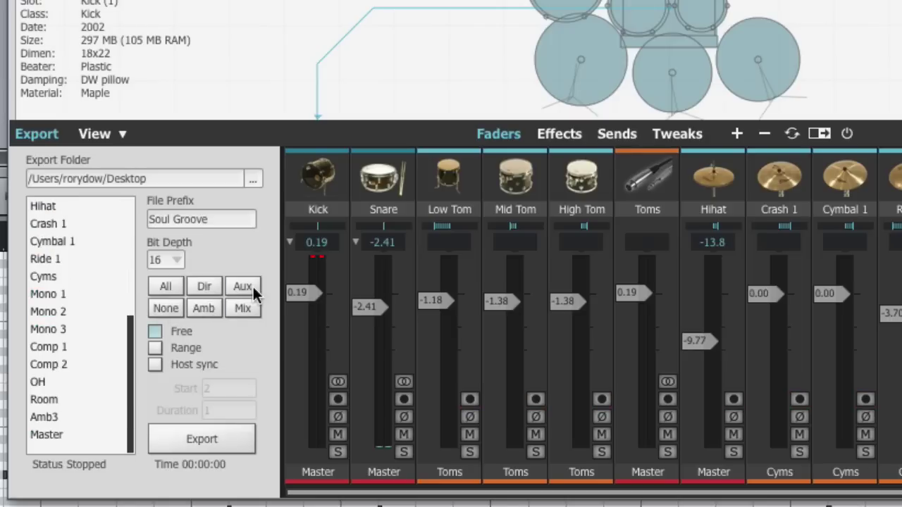
left_click(252, 285)
left_click(169, 306)
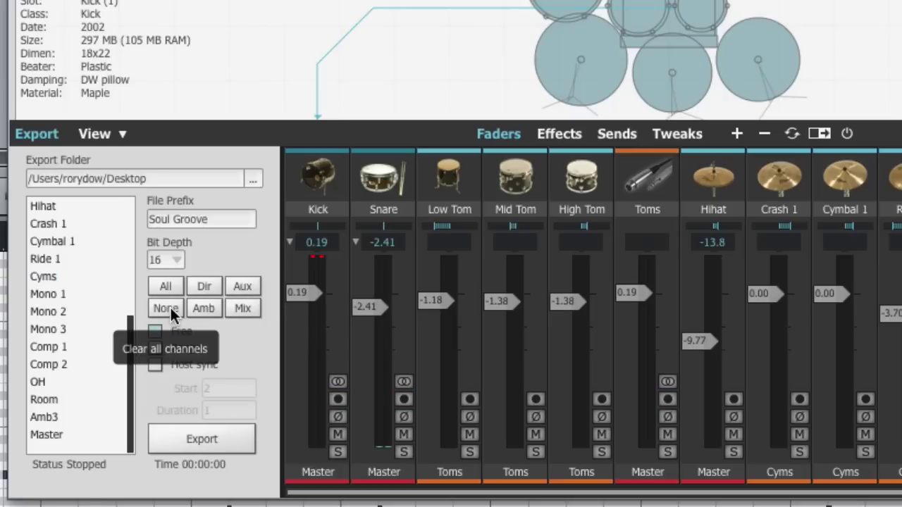
left_click(239, 309)
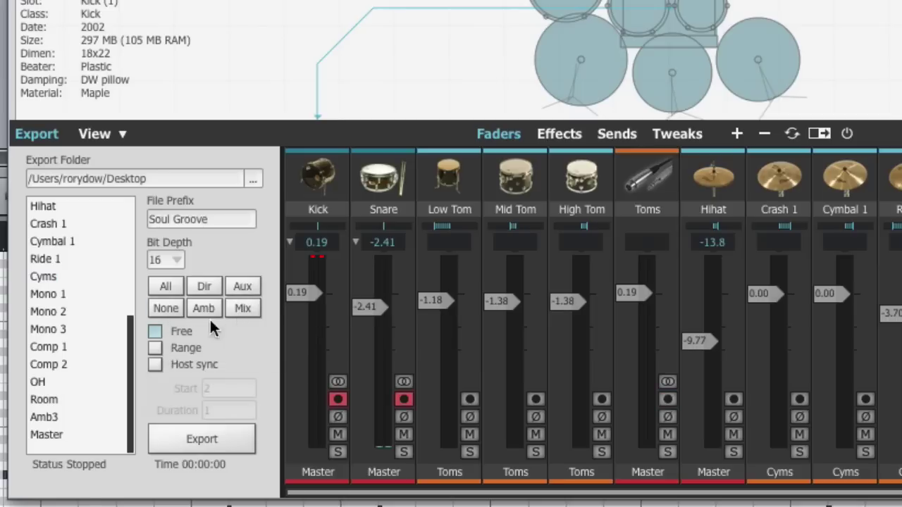
left_click_drag(125, 366, 150, 230)
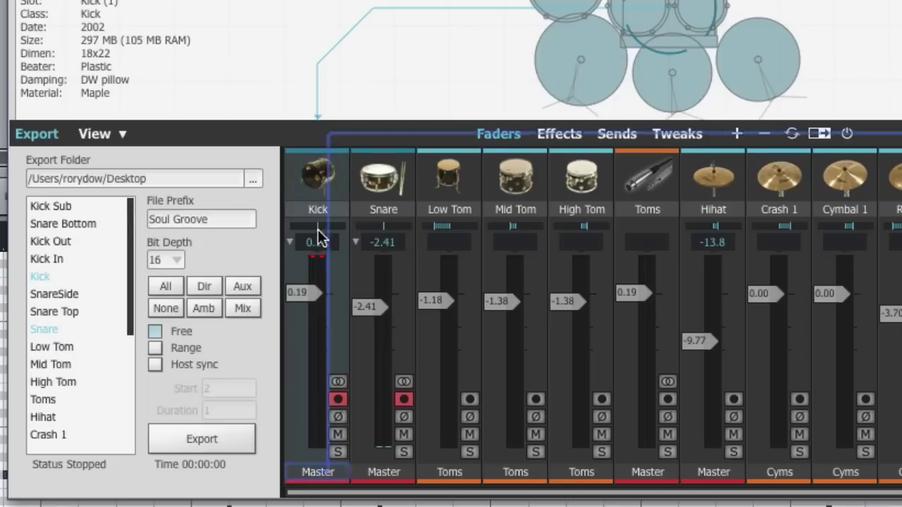
Expand and collapse the Kick channel's mic strips, then clear every channel with None.
left_click(291, 243)
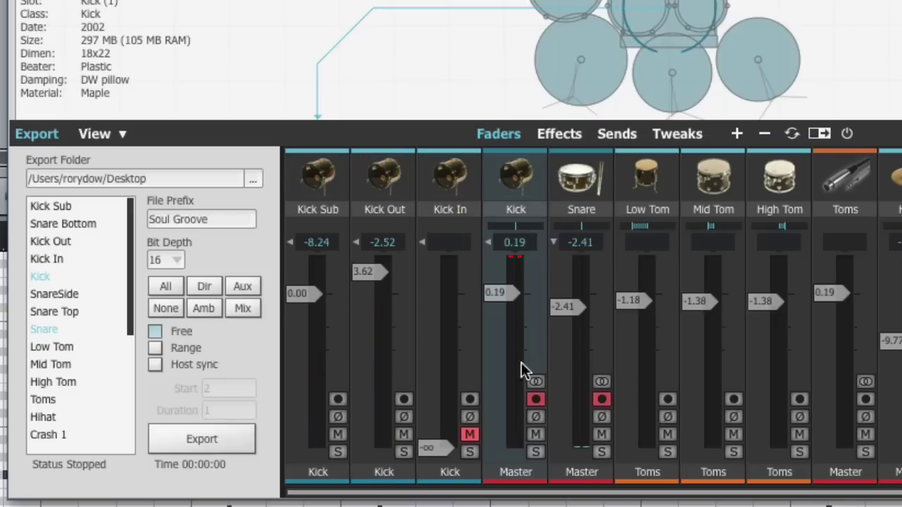
left_click(487, 242)
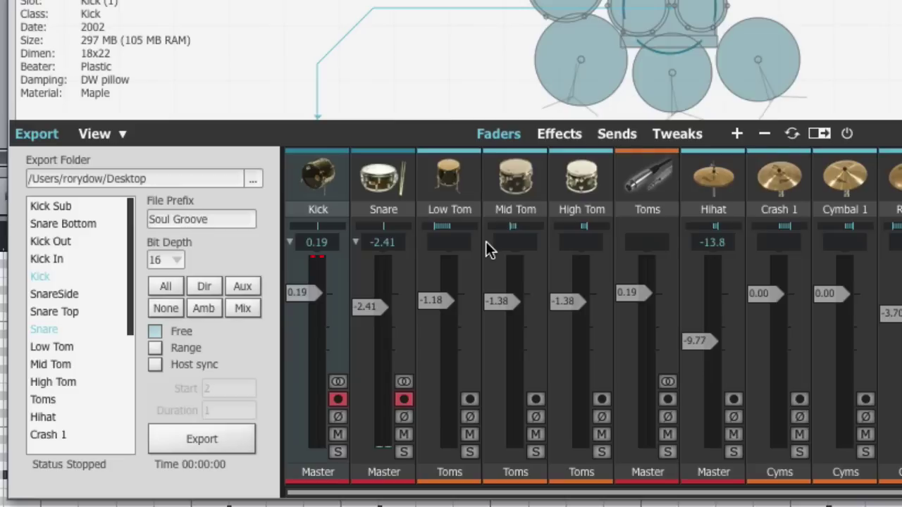
left_click(163, 310)
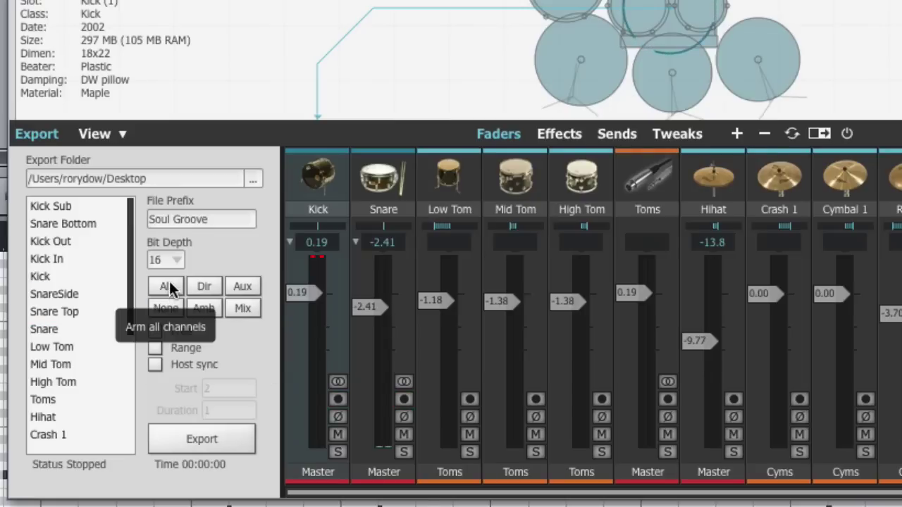
Arm all channels for Free export, enable Track auto-play, and delete the three Slot tracks.
left_click(169, 284)
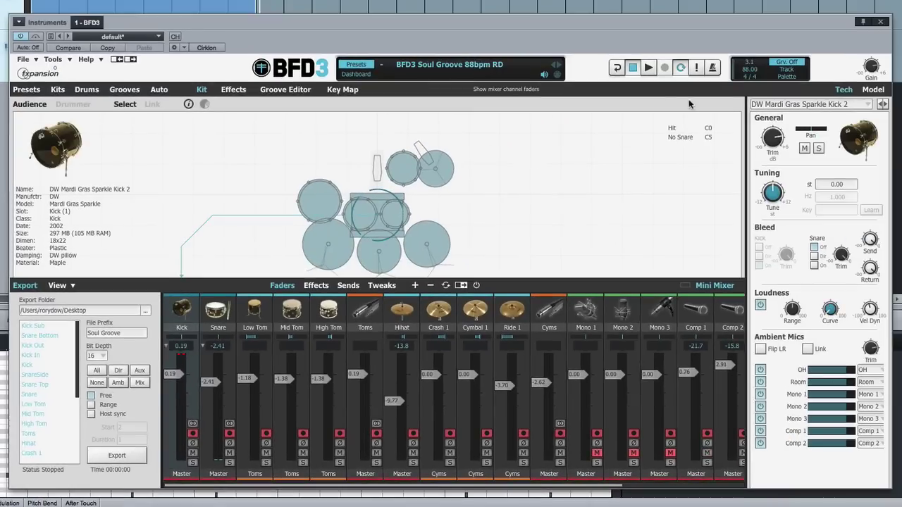
left_click(789, 70)
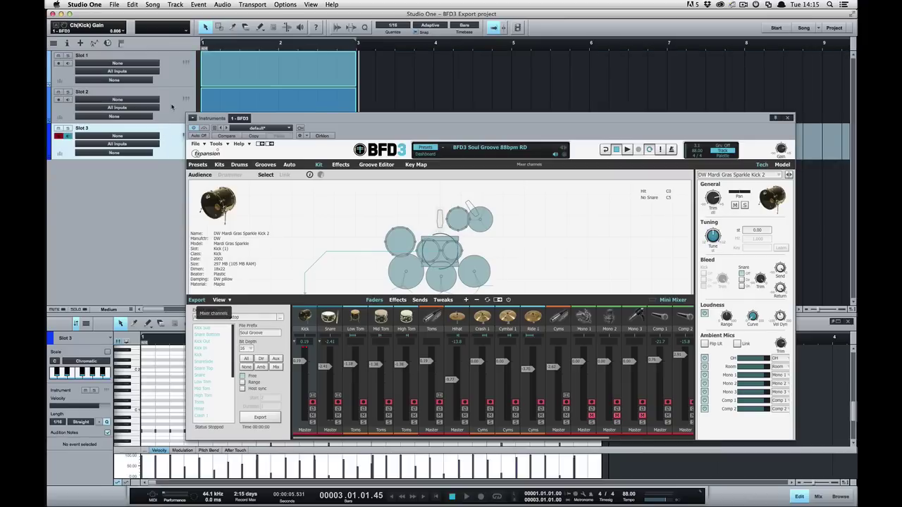
key("super+z")
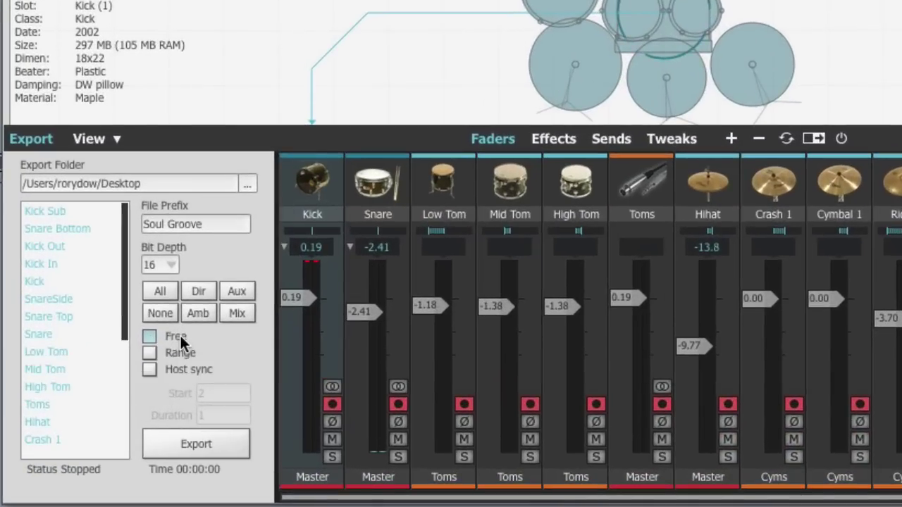
Export the Soul Groove pattern to per-channel WAV files by playing it through, then stop.
left_click(189, 444)
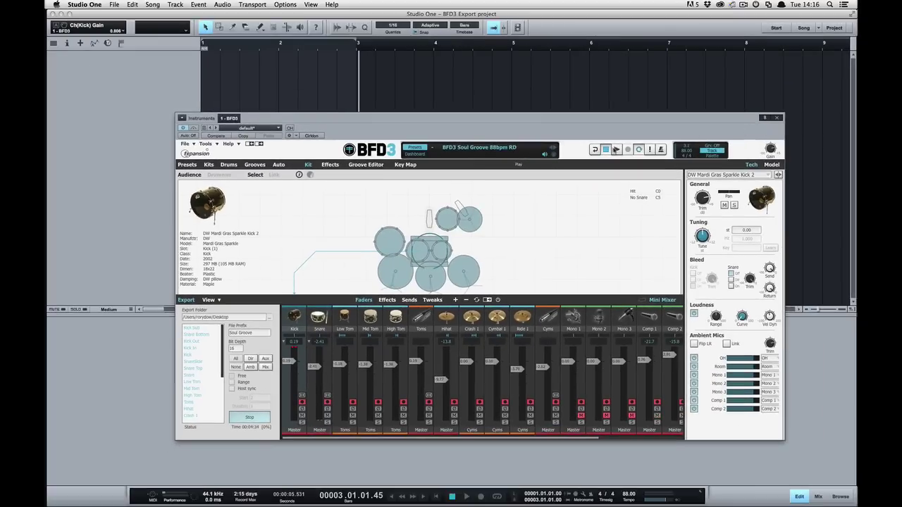
left_click(617, 149)
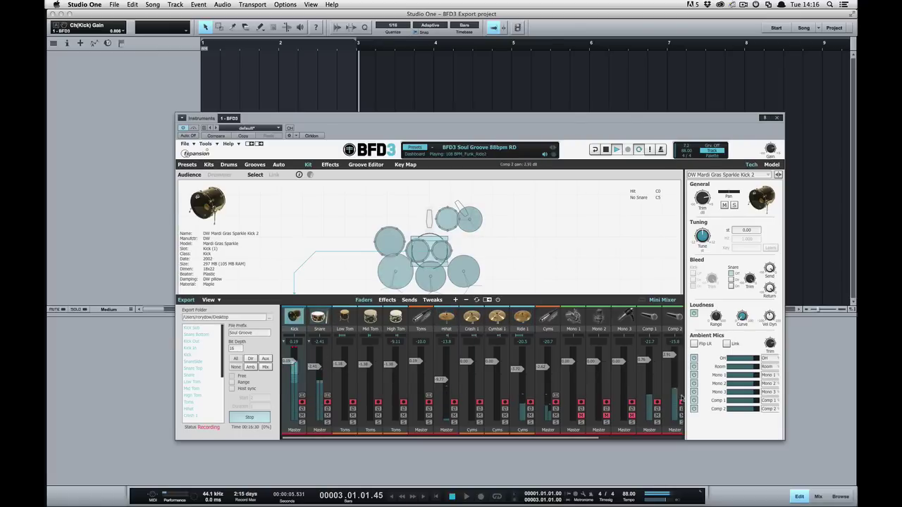
left_click(606, 150)
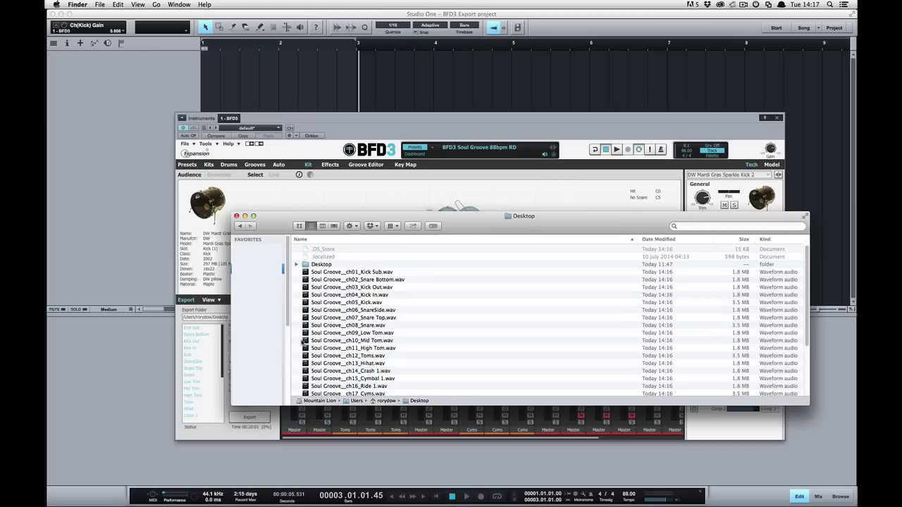
Select the Soul Groove files ch01 through ch26 in Finder and drag them into Studio One's arrangement.
scroll(377, 288, "down", 3)
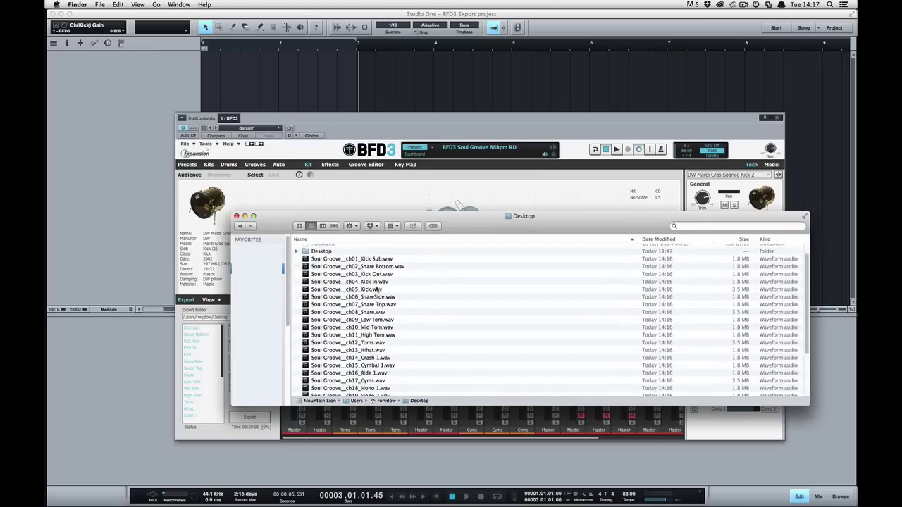
scroll(377, 289, "down", 5)
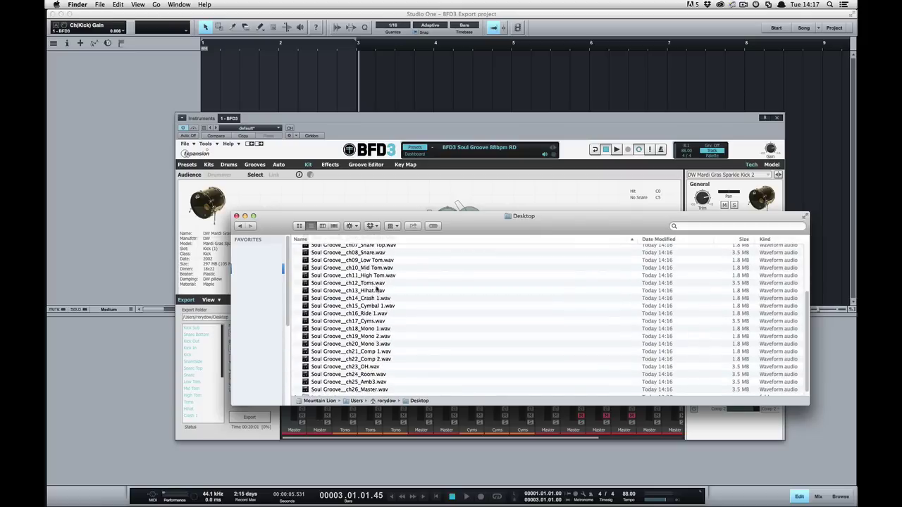
scroll(377, 289, "up", 10)
left_click(366, 274)
scroll(360, 336, "down", 2)
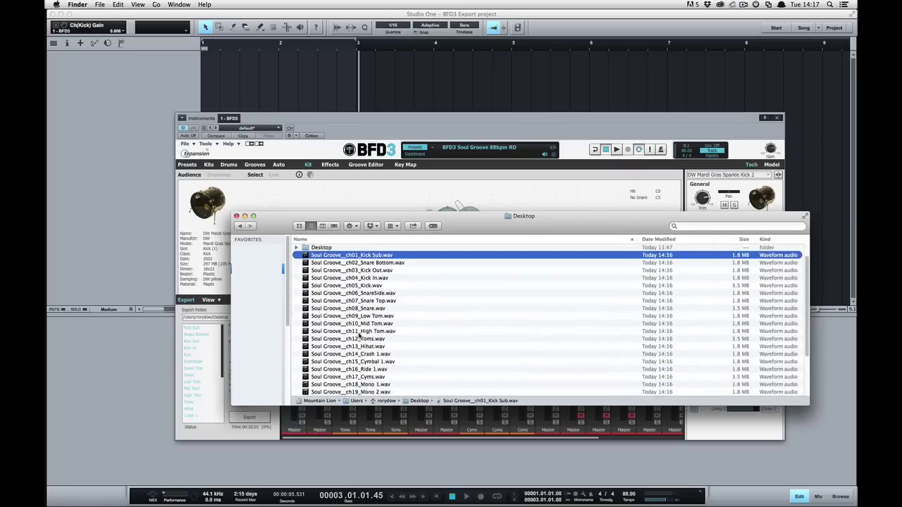
scroll(356, 387, "down", 5)
left_click(361, 386, "shift")
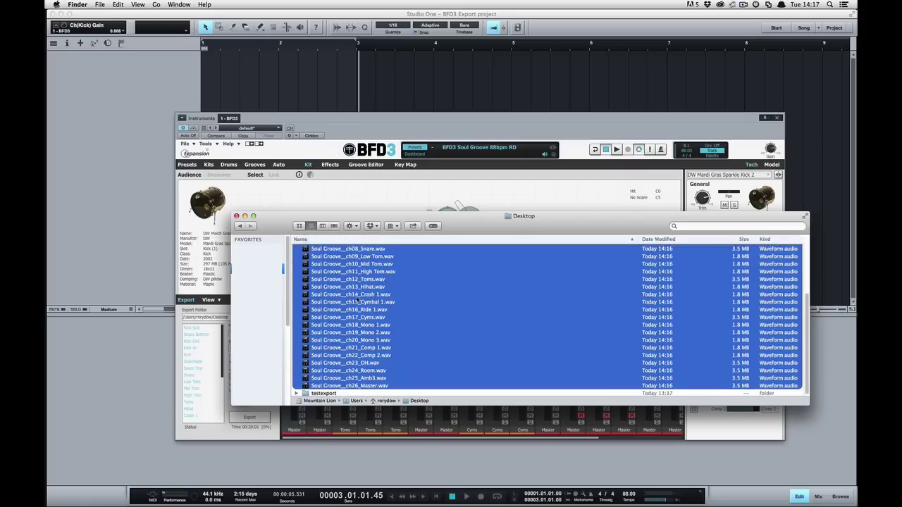
scroll(351, 266, "up", 5)
left_click_drag(346, 267, 209, 64)
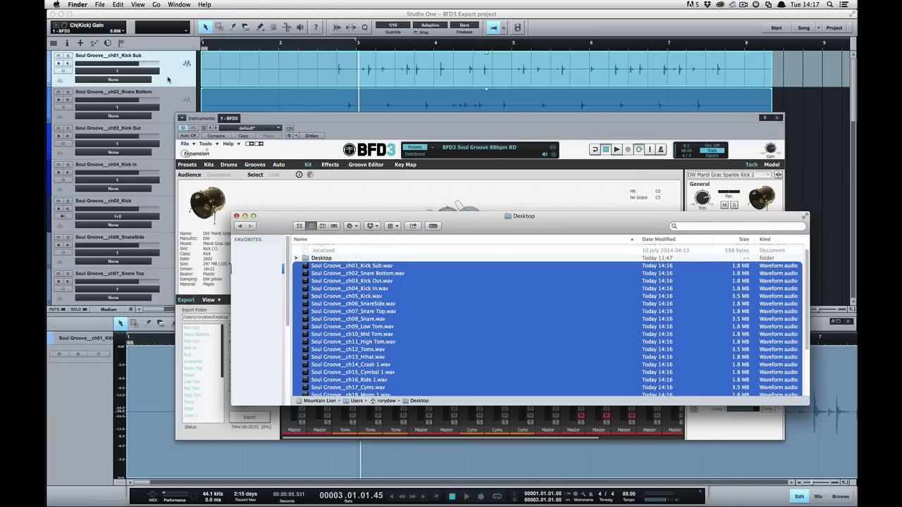
Close the BFD3 window and scroll through the 26 Soul Groove stem tracks, ch01 to ch26_Master.
left_click(167, 79)
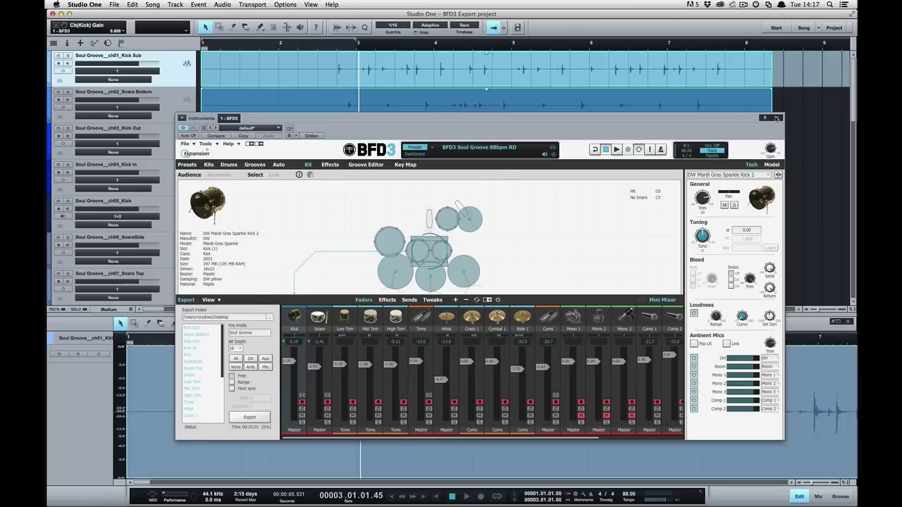
left_click(776, 117)
scroll(592, 183, "down", 8)
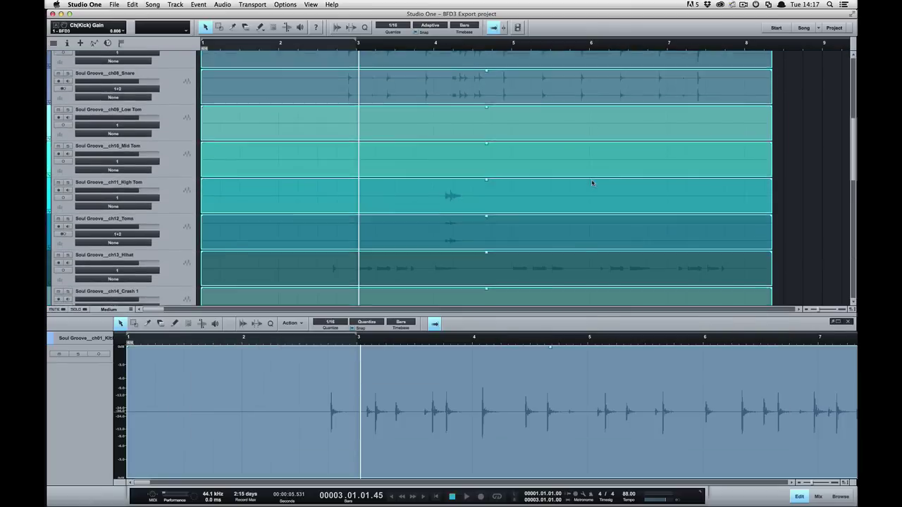
scroll(592, 183, "down", 12)
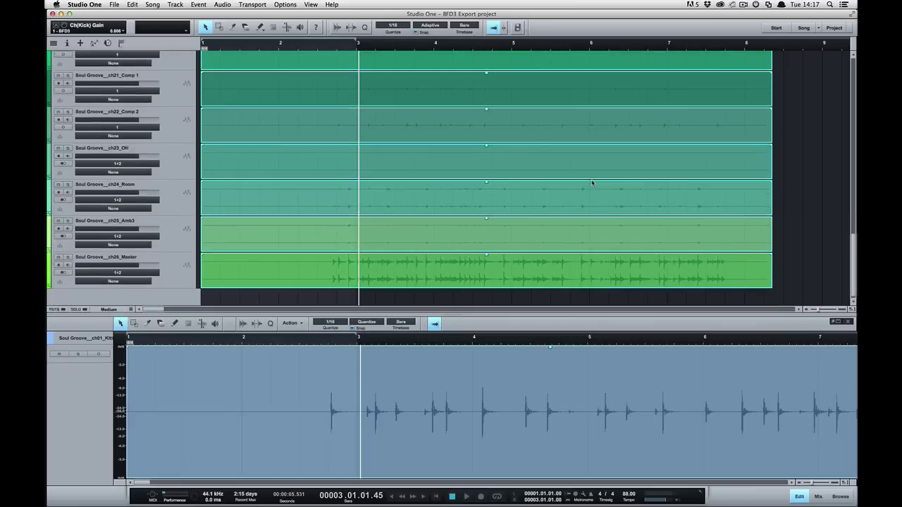
scroll(366, 253, "up", 8)
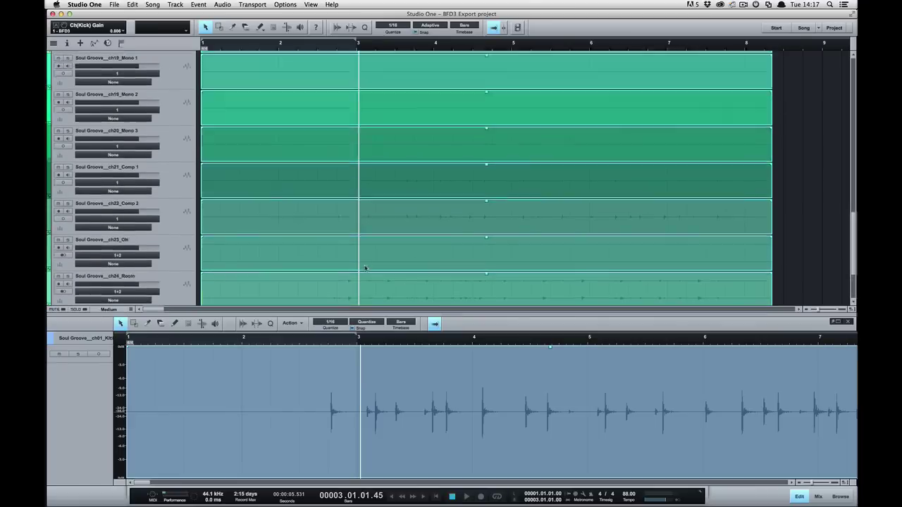
scroll(396, 110, "up", 8)
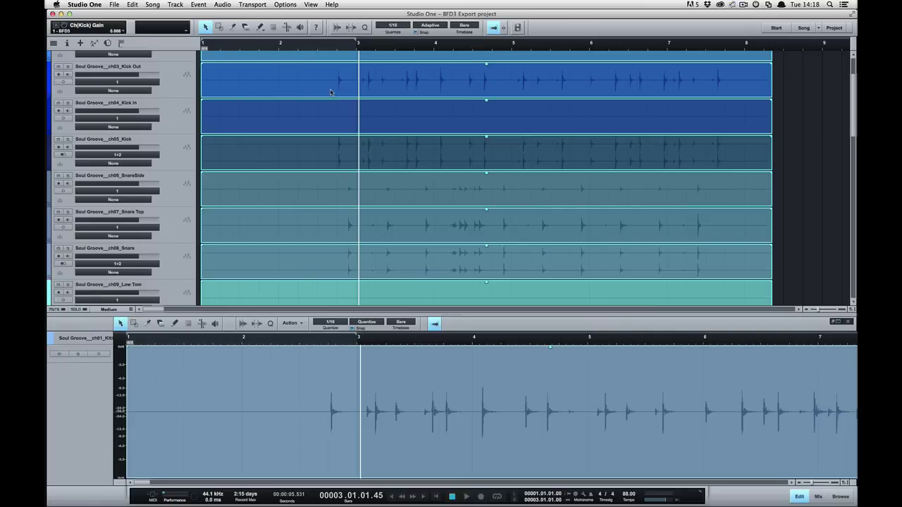
Delete the imported tracks and set BFD3's export to Range with Start 3 and Duration 4.
key("Delete")
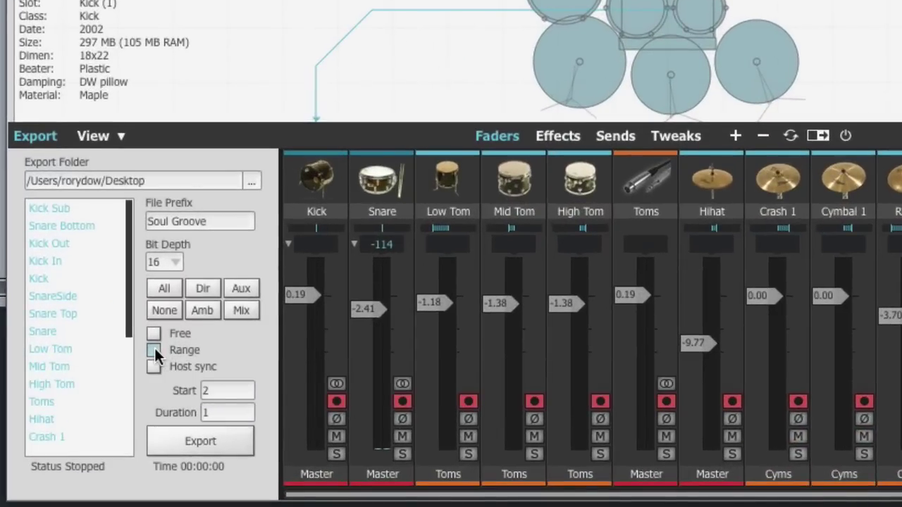
left_click(155, 348)
left_click(224, 391)
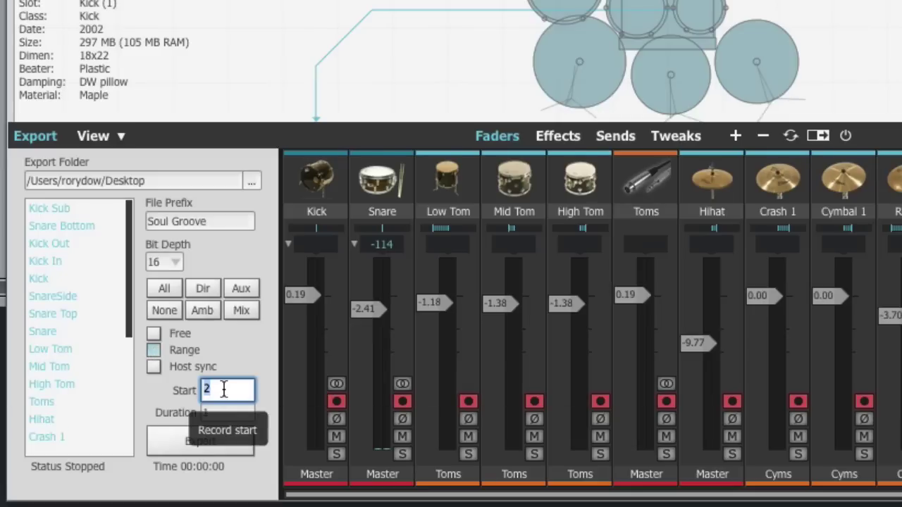
type("3")
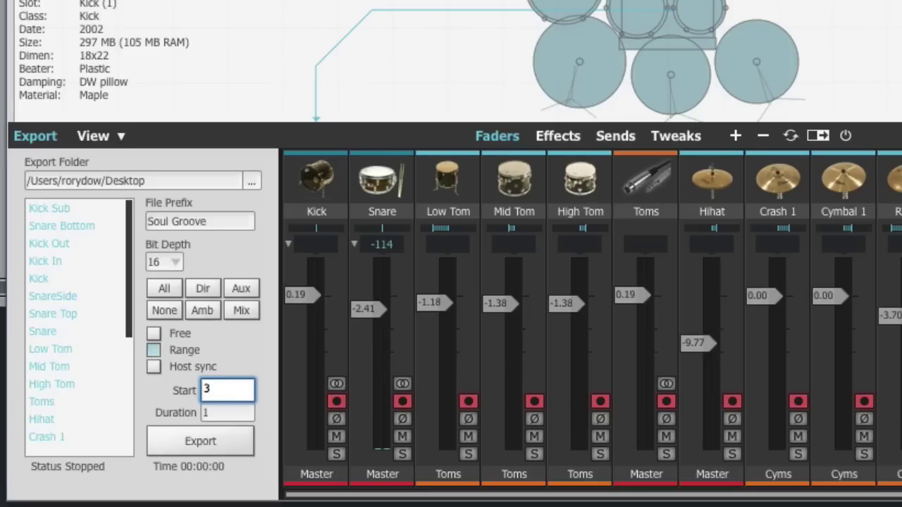
key("Return")
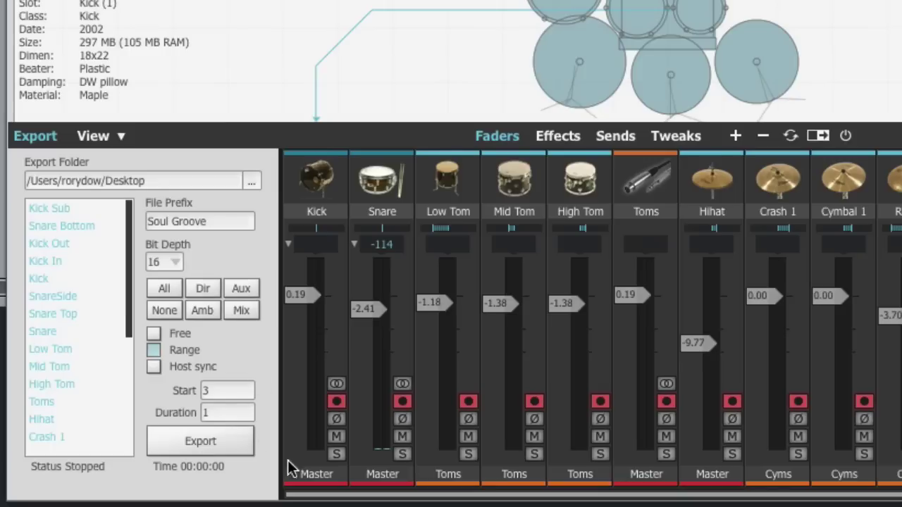
left_click(217, 413)
type("4")
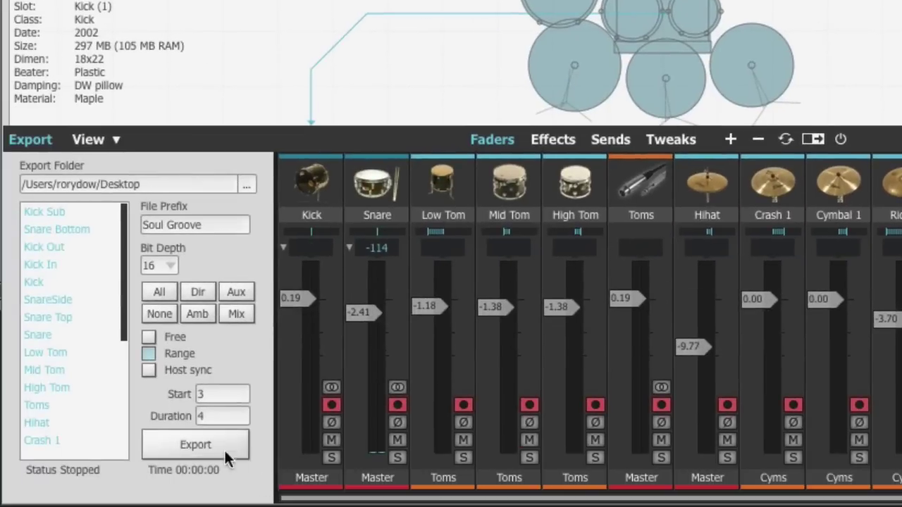
Arm the range export and play the song so the 4-bar range from bar 3 renders.
left_click(211, 444)
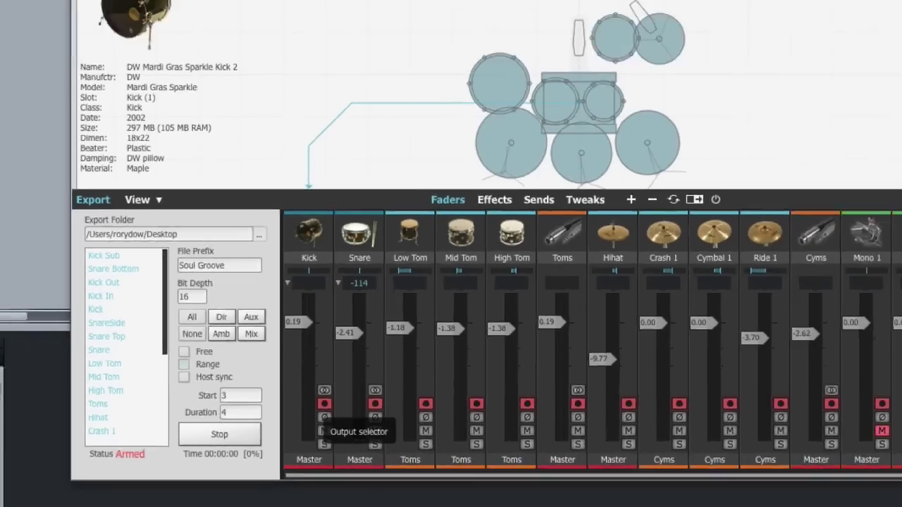
left_click(466, 497)
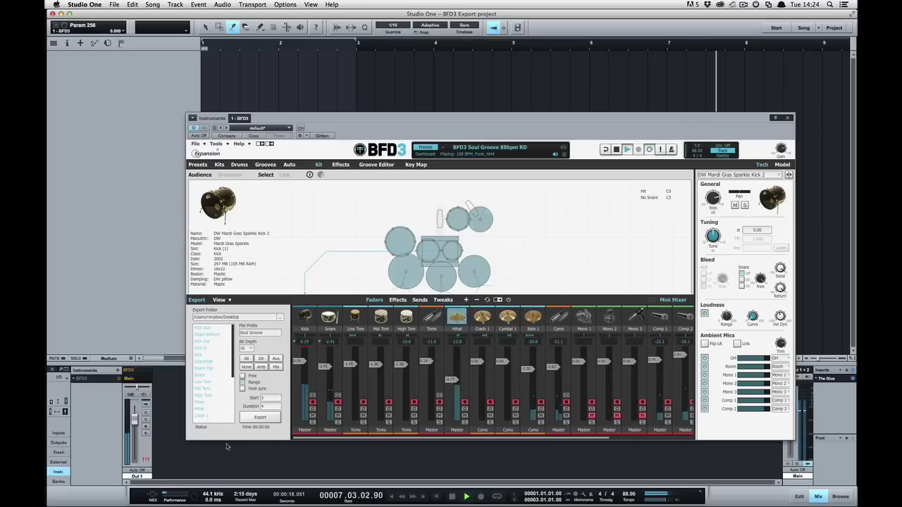
Stop playback, then drag all exported Soul Groove WAVs from Finder into Studio One at bar 3.
left_click(453, 496)
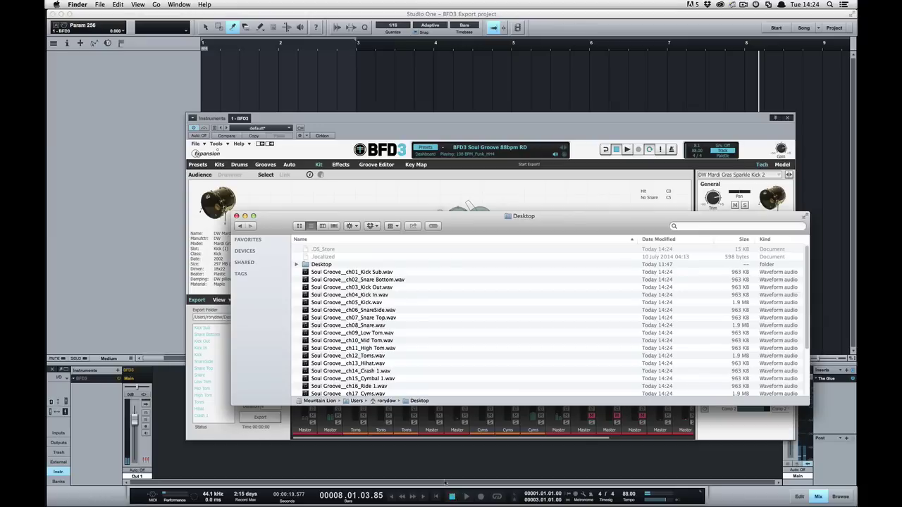
left_click(347, 272)
scroll(340, 332, "down", 5)
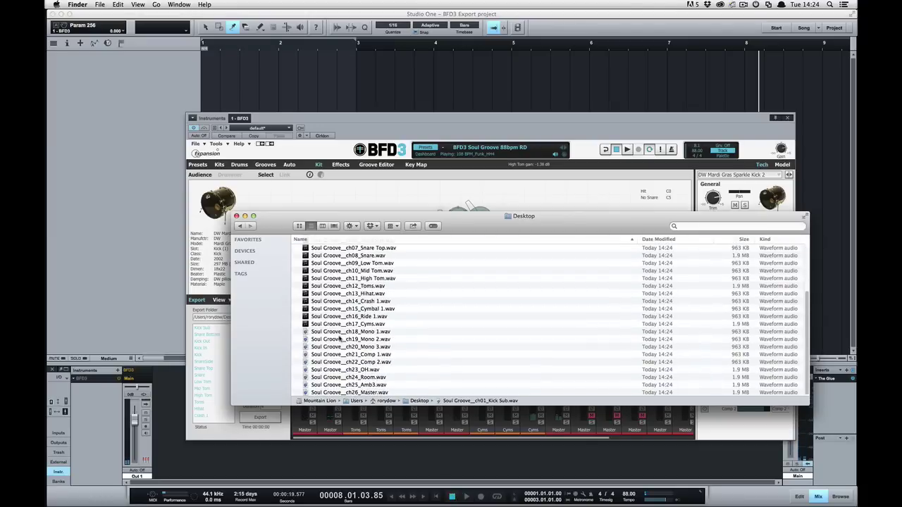
left_click(348, 393, "shift")
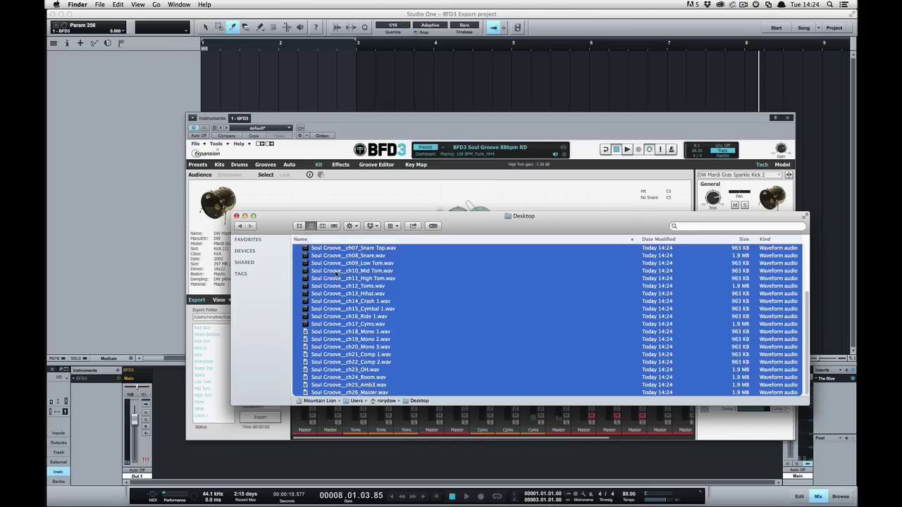
left_click_drag(337, 273, 367, 69)
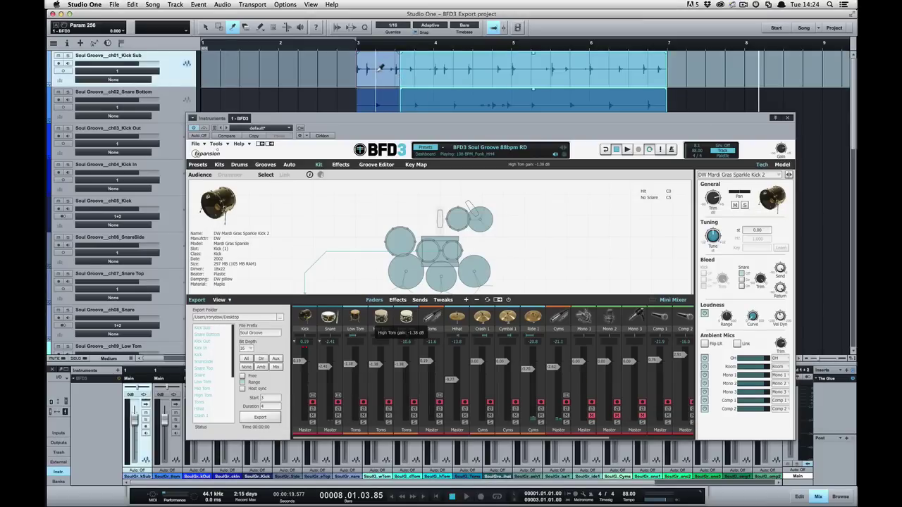
Set BFD3's groove Auto-Play to Grv. Off and move its window aside to reveal the tracks.
left_click_drag(343, 119, 845, 122)
key("1")
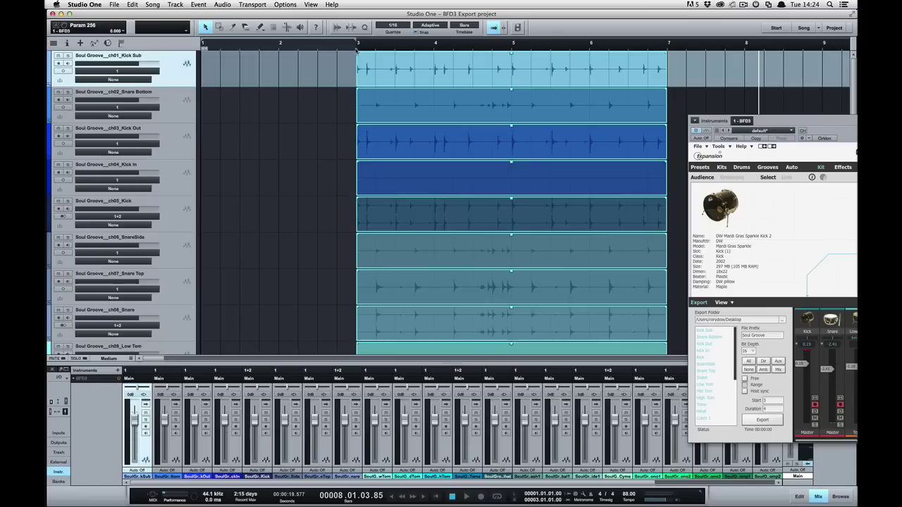
left_click(774, 127)
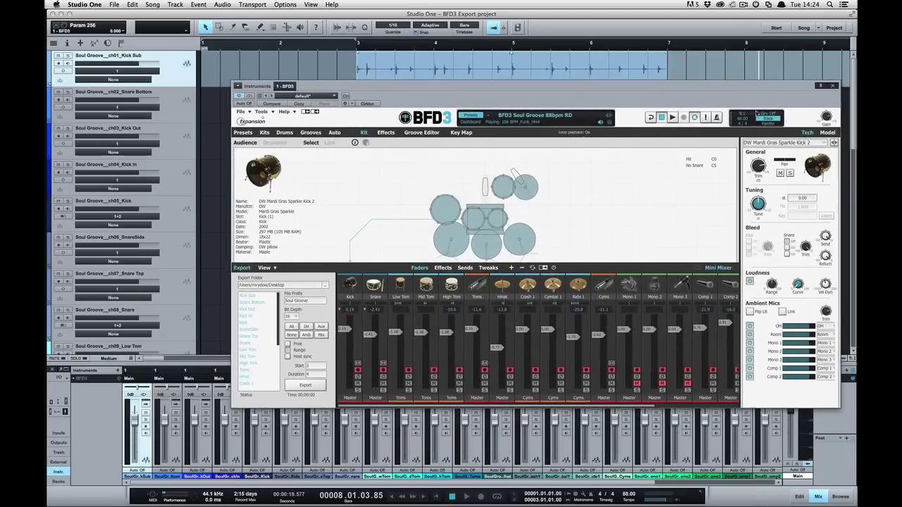
left_click(772, 113)
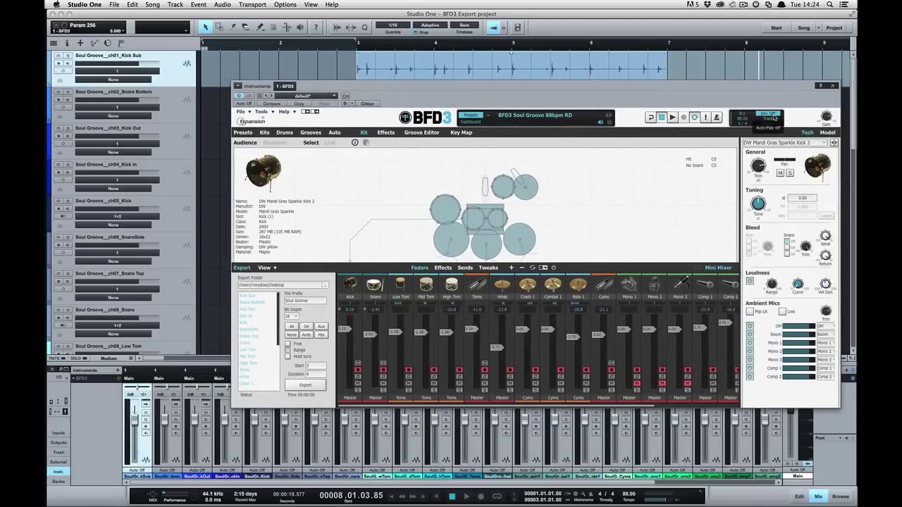
left_click_drag(305, 86, 808, 84)
Play the imported drum tracks from bar 2, then stop playback.
left_click(282, 47)
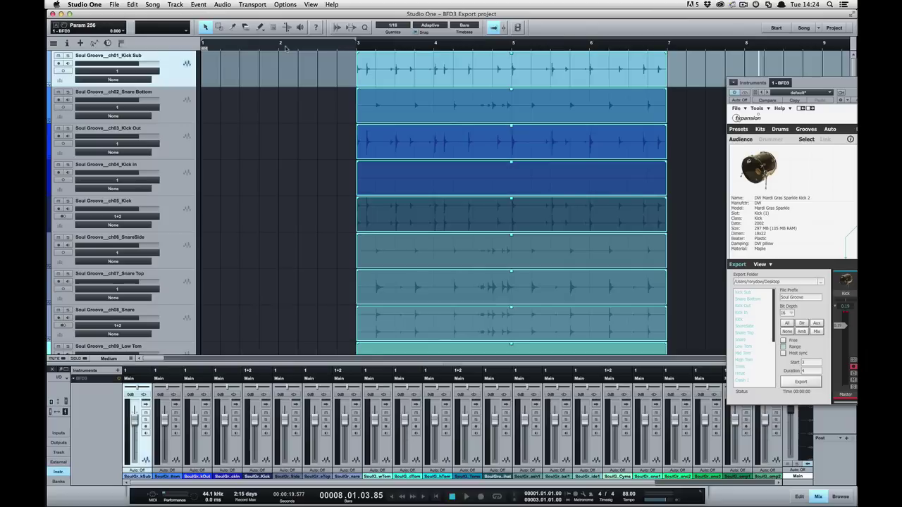
key("space")
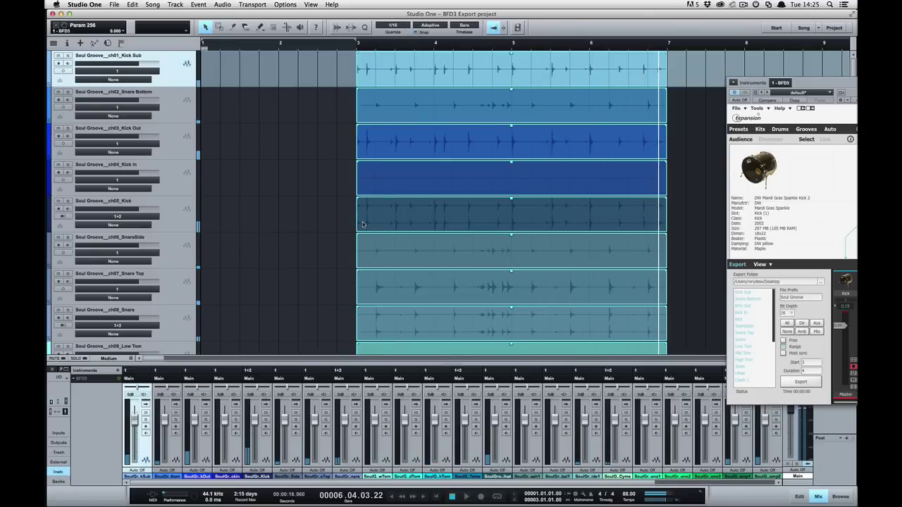
key("space")
Delete the exported audio tracks and enable Host sync in BFD3's Export panel.
key("super+z")
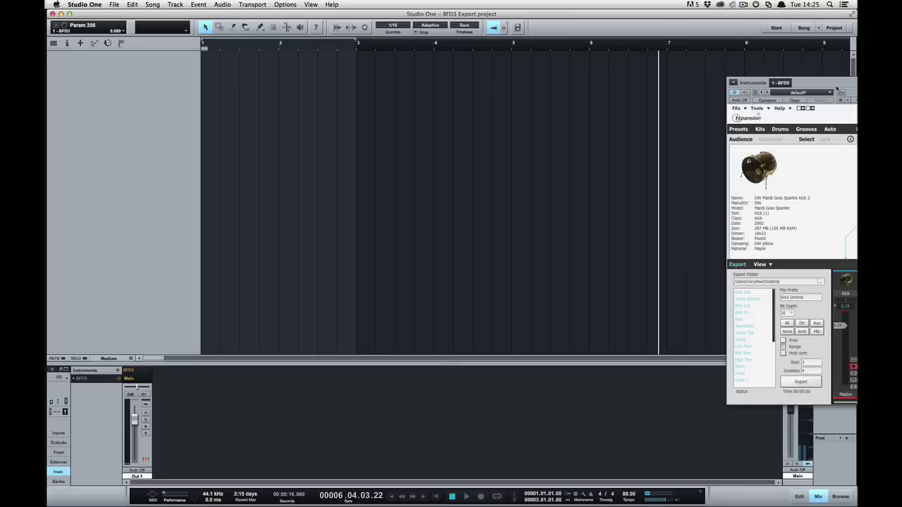
left_click(833, 84)
left_click_drag(256, 82, 317, 72)
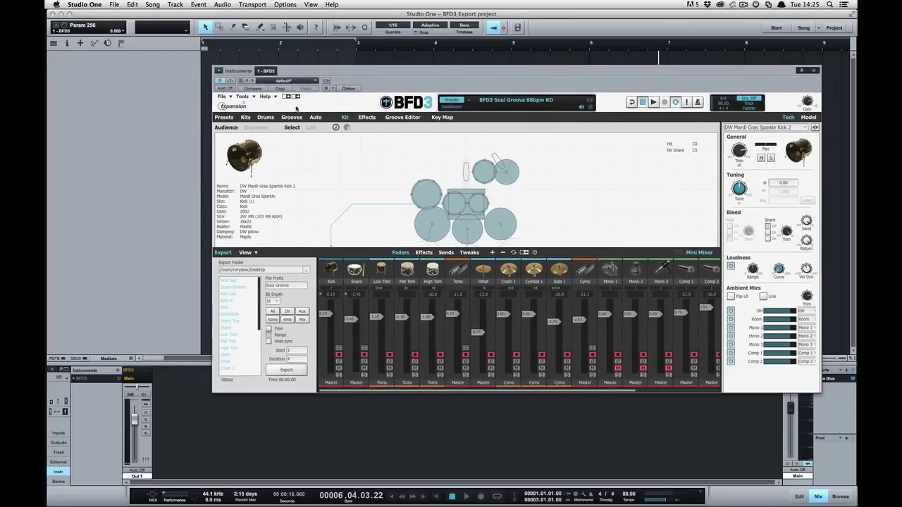
left_click(268, 341)
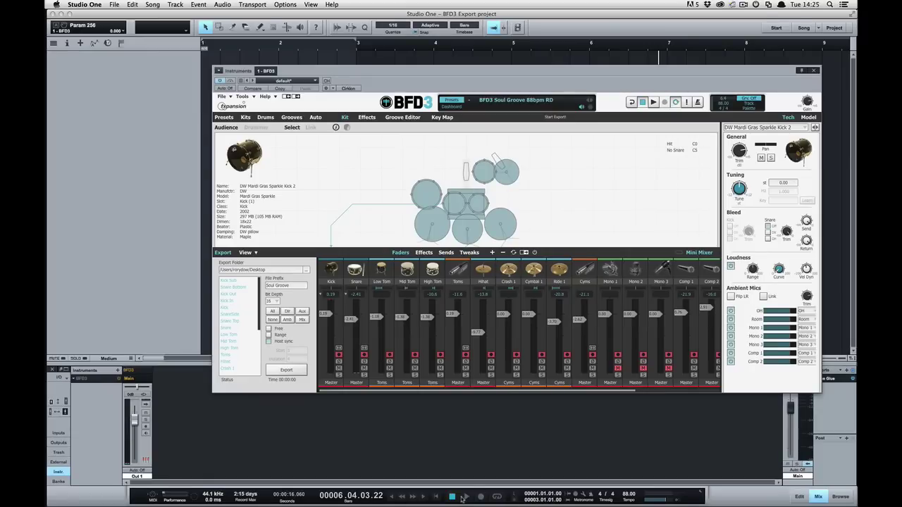
Move the 26 old Soul Groove WAV files on the Desktop to Trash.
key("super+Tab")
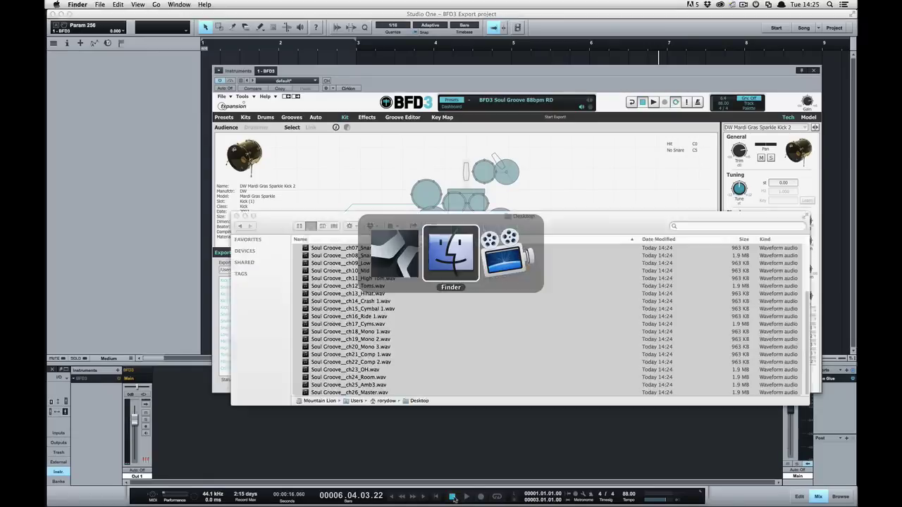
right_click(366, 258)
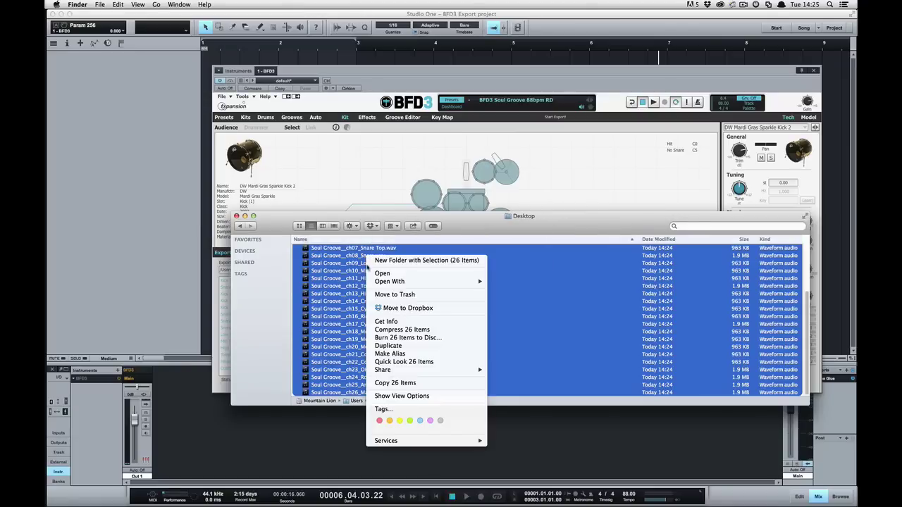
left_click(395, 294)
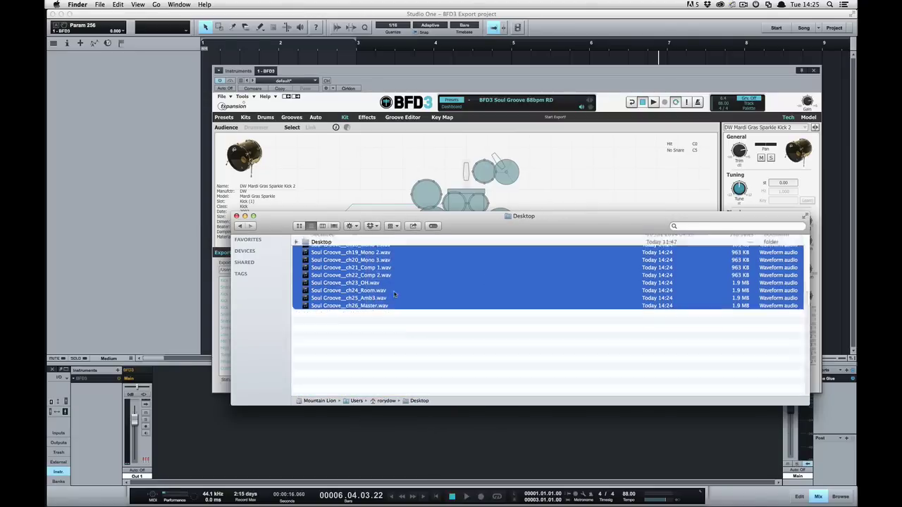
key("super+Tab")
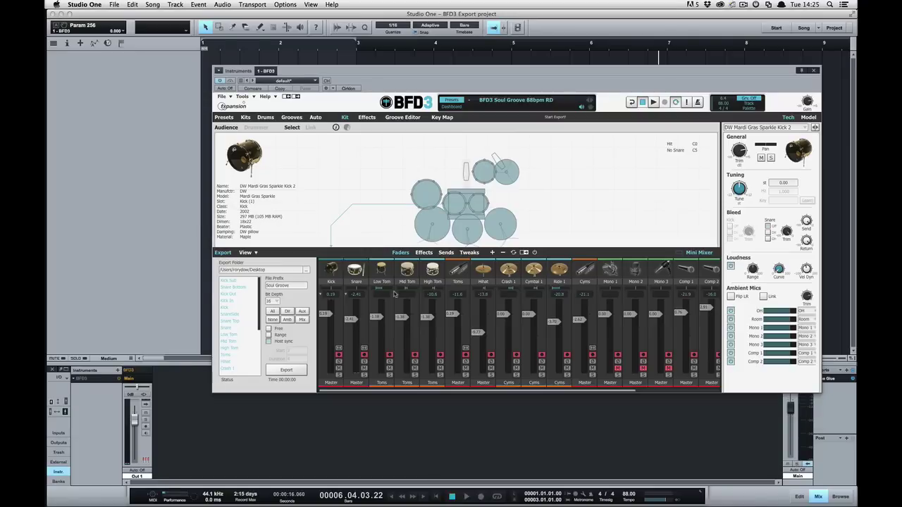
Arm the host-synced export, play the song from the start, and stop around bar 5.
left_click(292, 370)
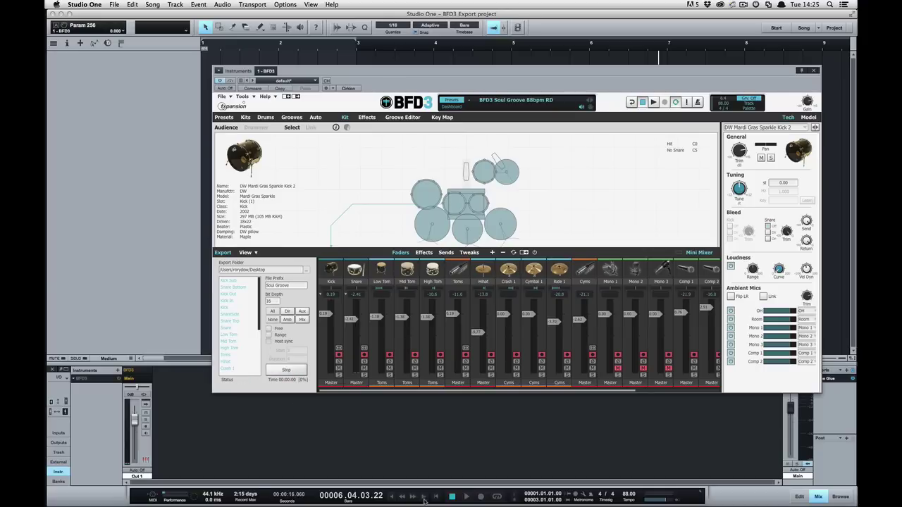
left_click(423, 498)
left_click(466, 496)
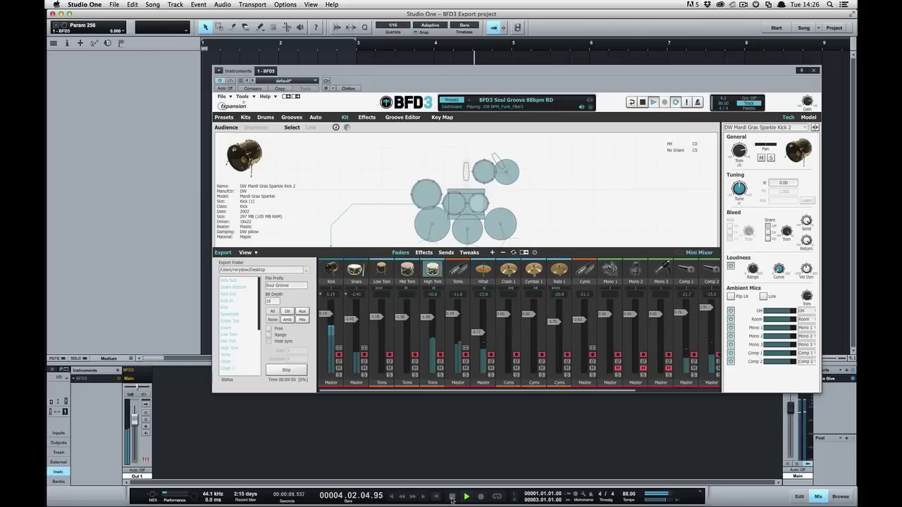
left_click(452, 499)
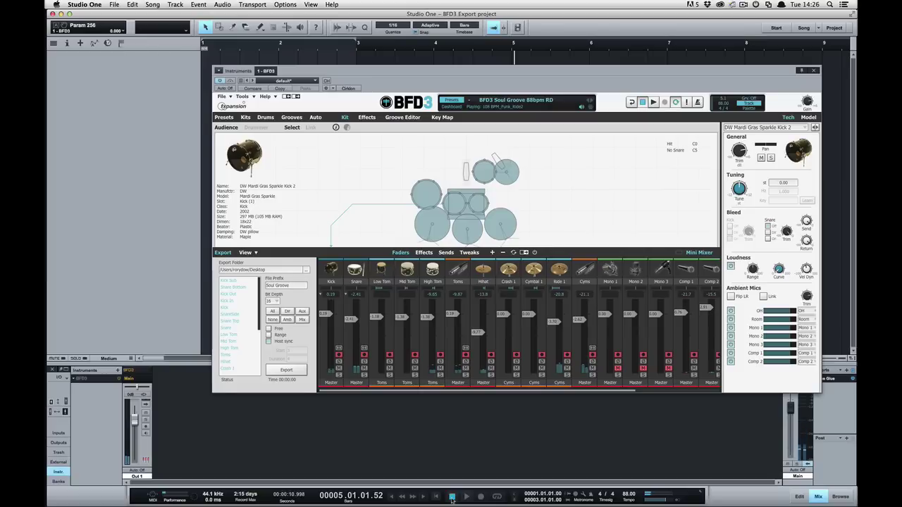
Drag all 26 host-sync WAV stems, ch01_Kick Sub through ch26_Master, from the Desktop into the Studio One song.
left_click(286, 371)
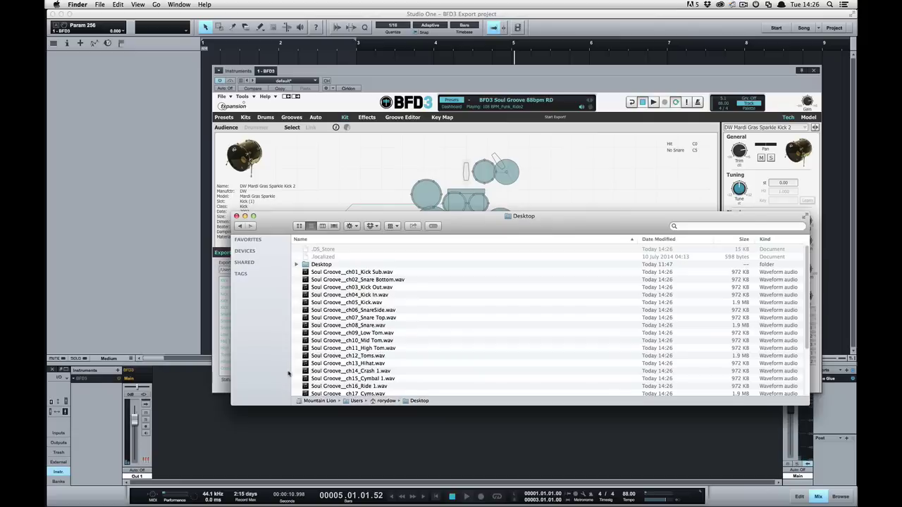
left_click(368, 275)
scroll(360, 317, "down", 5)
left_click(366, 393, "shift")
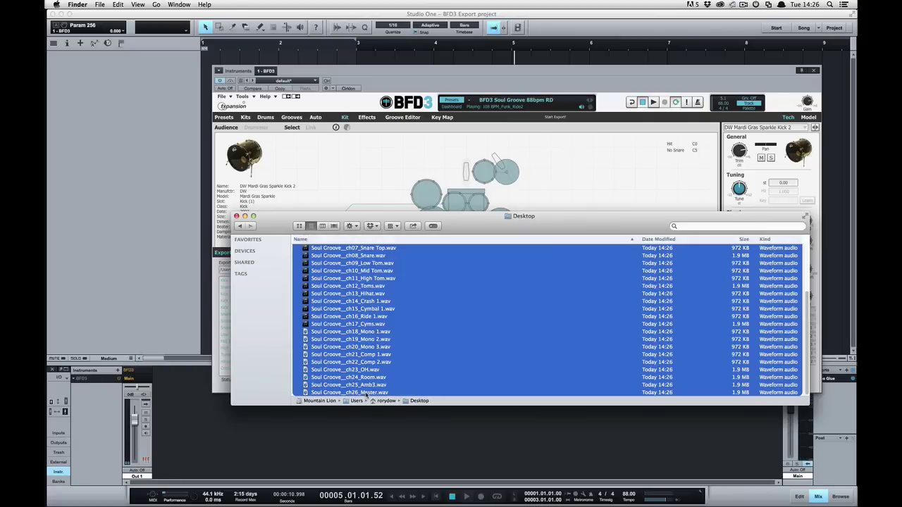
scroll(361, 312, "up", 5)
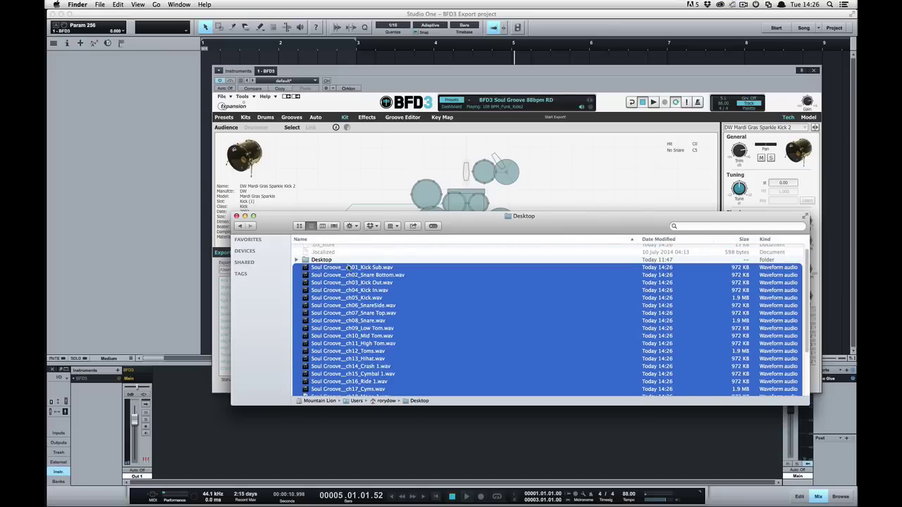
left_click_drag(350, 271, 208, 62)
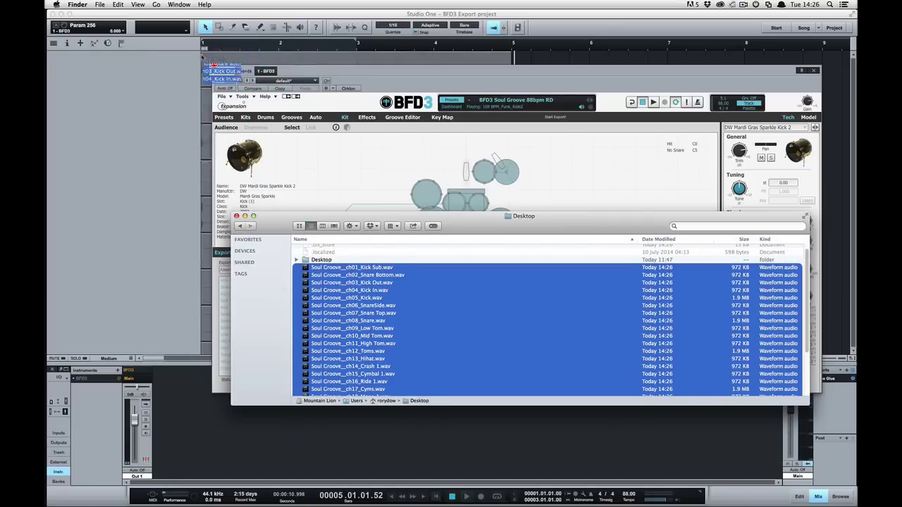
Move BFD3 aside, return the song position to the start and select all the new audio events.
left_click(166, 87)
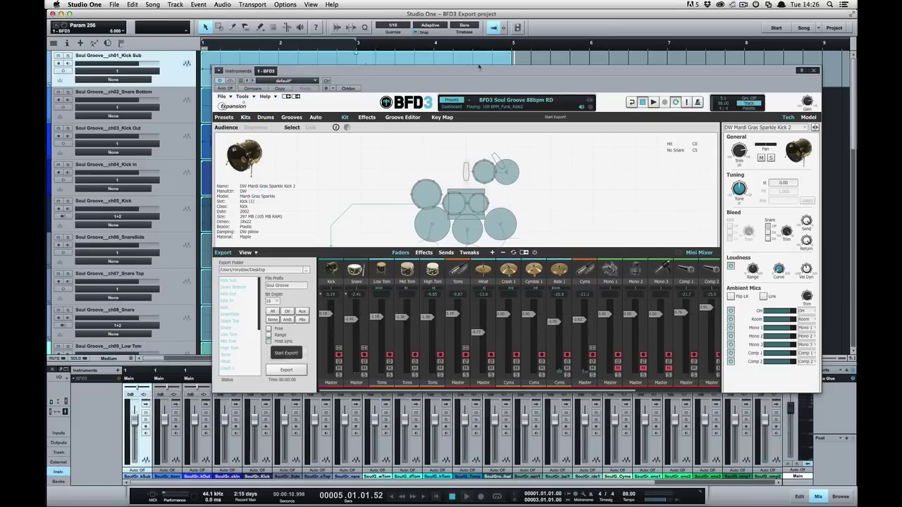
left_click(483, 45)
left_click_drag(398, 74, 823, 81)
left_click(216, 47)
key("super+a")
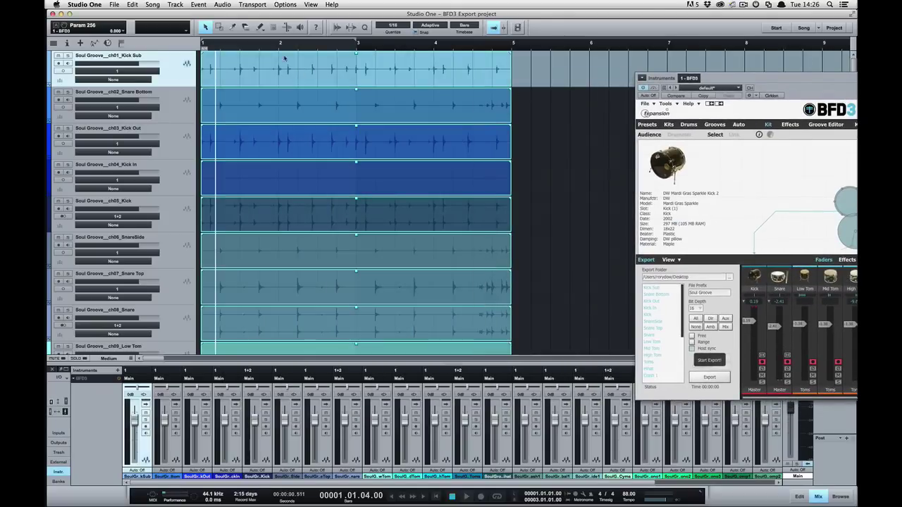
Play the host-synced drum tracks from bar 1 and bring the full BFD3 window back into view.
left_click_drag(735, 79, 718, 99)
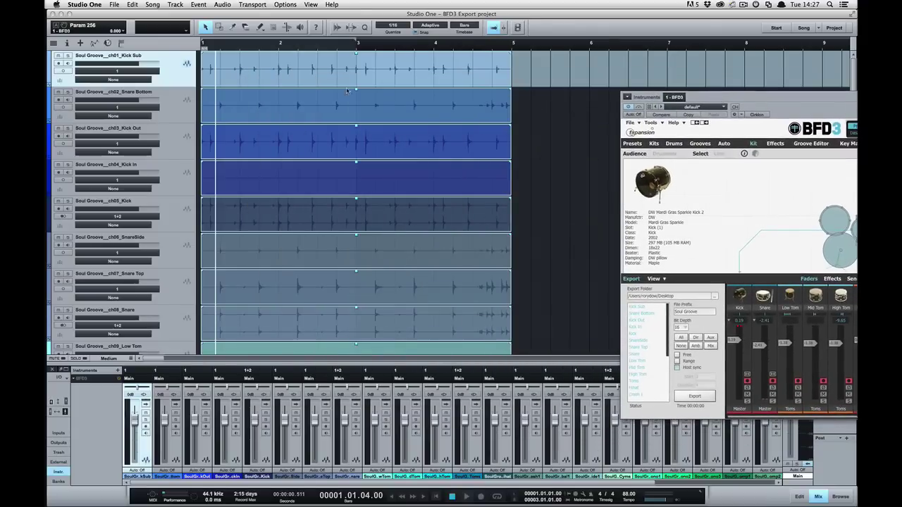
key("space")
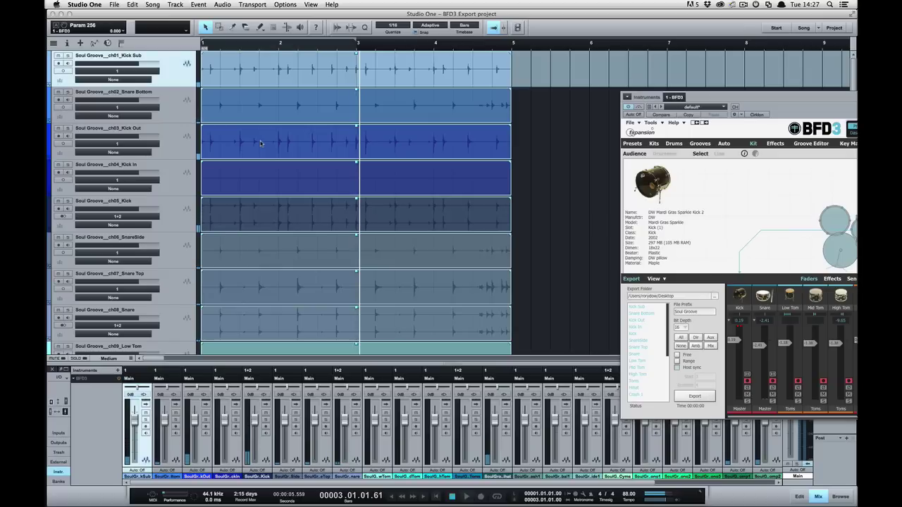
left_click_drag(747, 100, 306, 115)
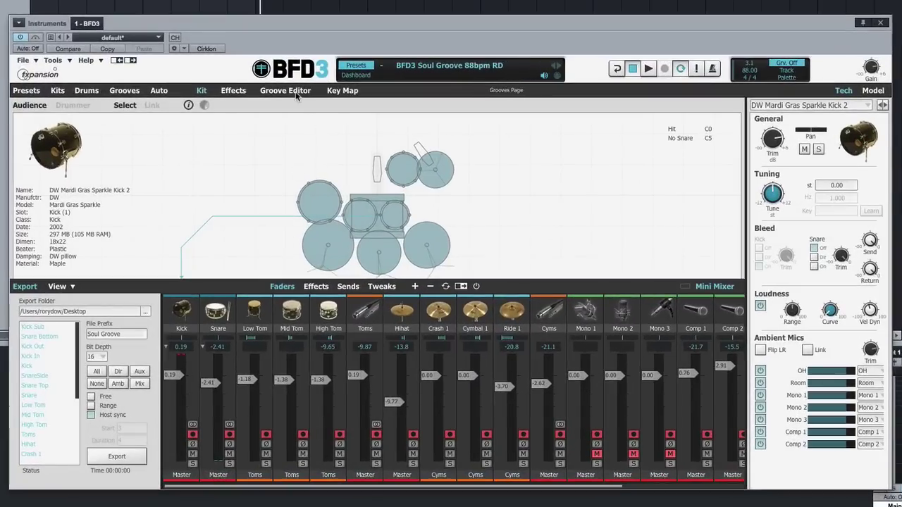
In the Groove Editor's Tools menu, toggle 'Drag exports Audio not MIDI' off and back on.
left_click(377, 158)
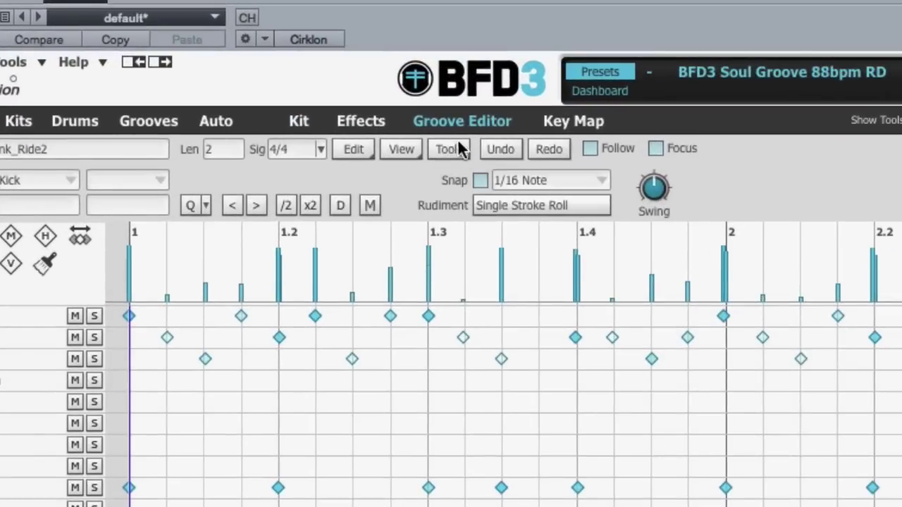
left_click(282, 105)
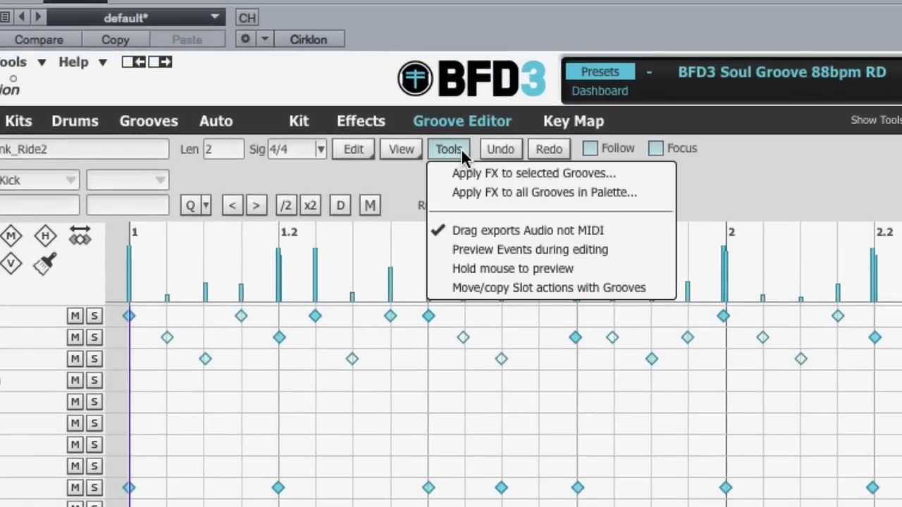
left_click(595, 230)
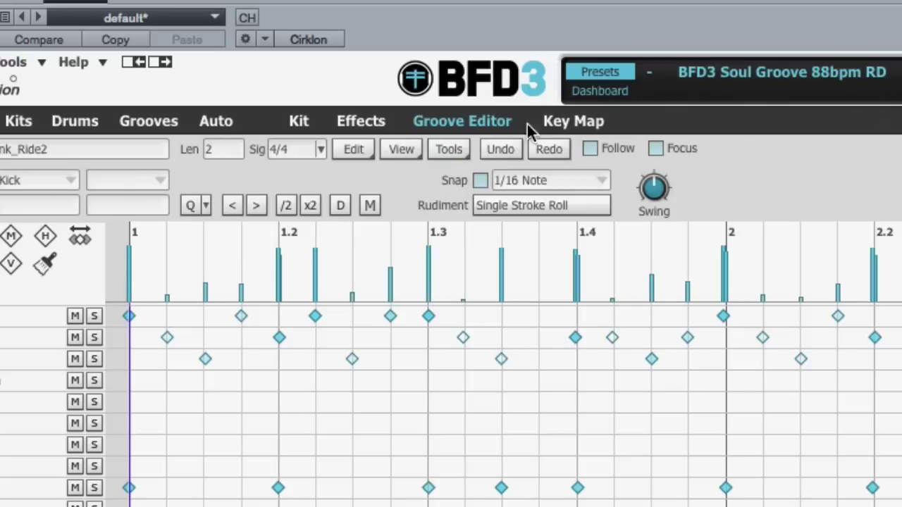
left_click(471, 149)
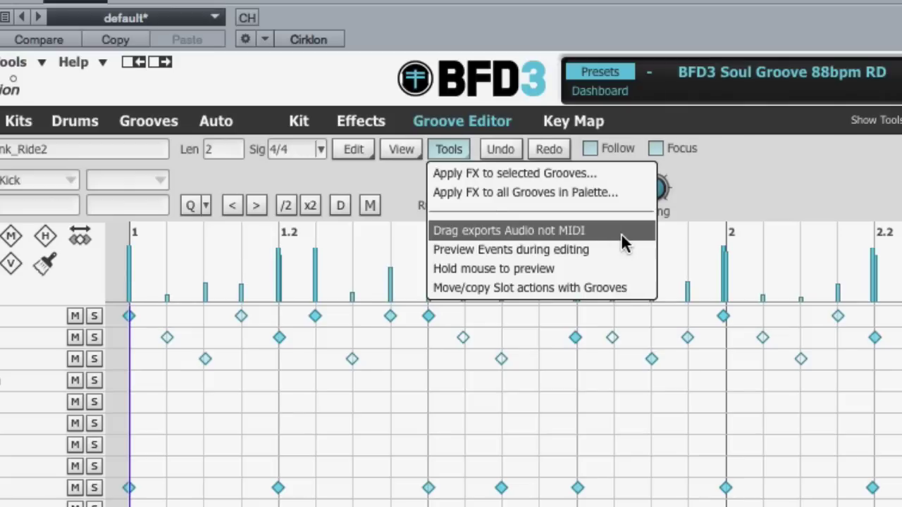
left_click(622, 237)
left_click(465, 151)
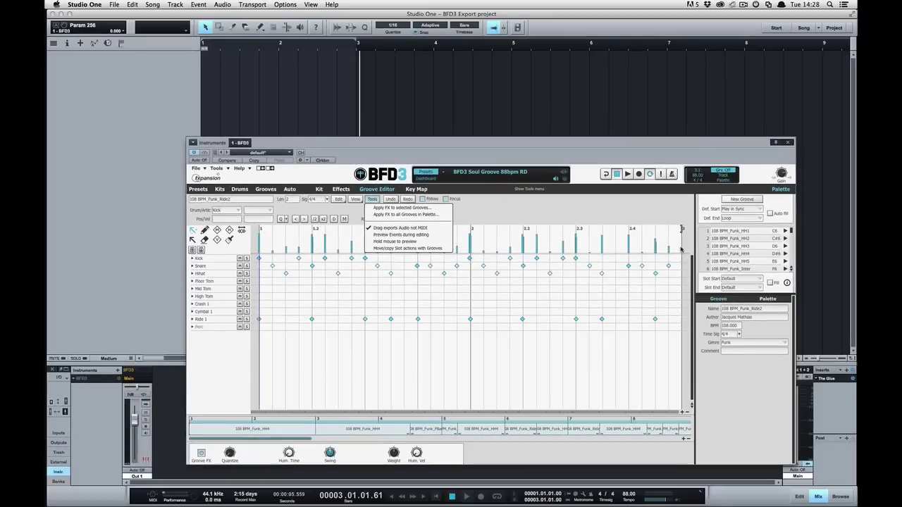
Load the 108 BPM_Funk_HH4 groove from palette slot 4 and show the groove browser.
left_click(733, 254)
left_click(734, 254)
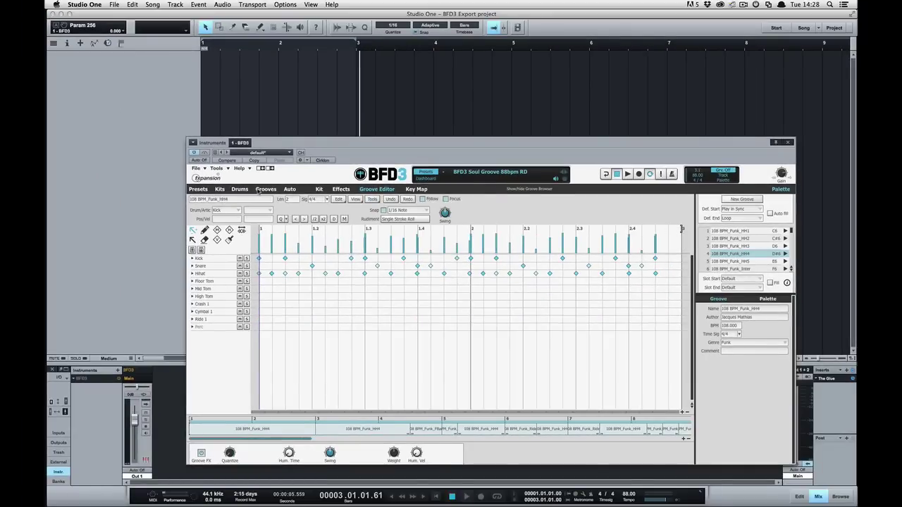
left_click(262, 190)
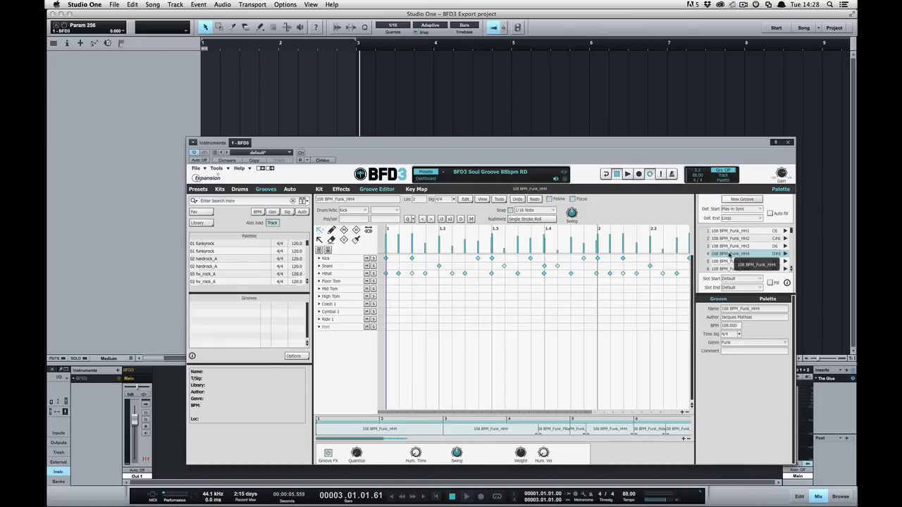
Drag the 108 BPM_Funk_HH4 groove into Studio One to render one audio track per drum channel.
left_click_drag(731, 256, 203, 71)
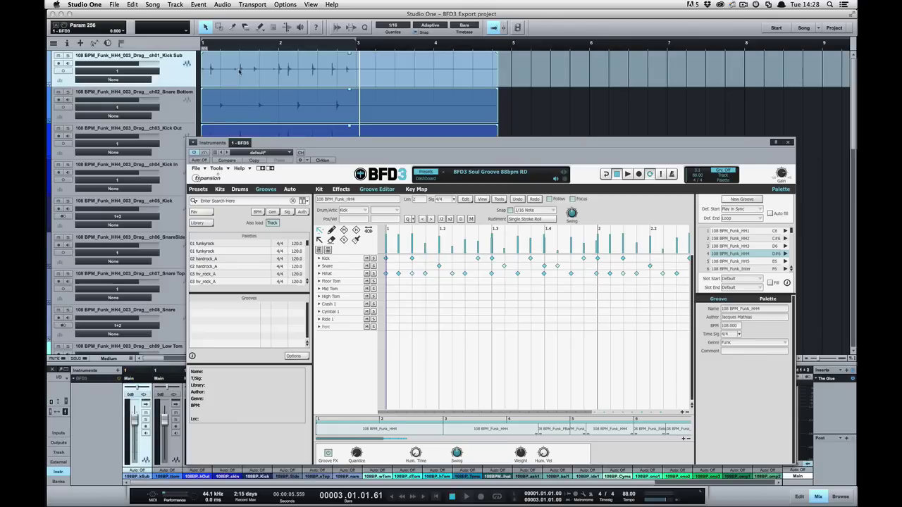
left_click_drag(271, 146, 692, 115)
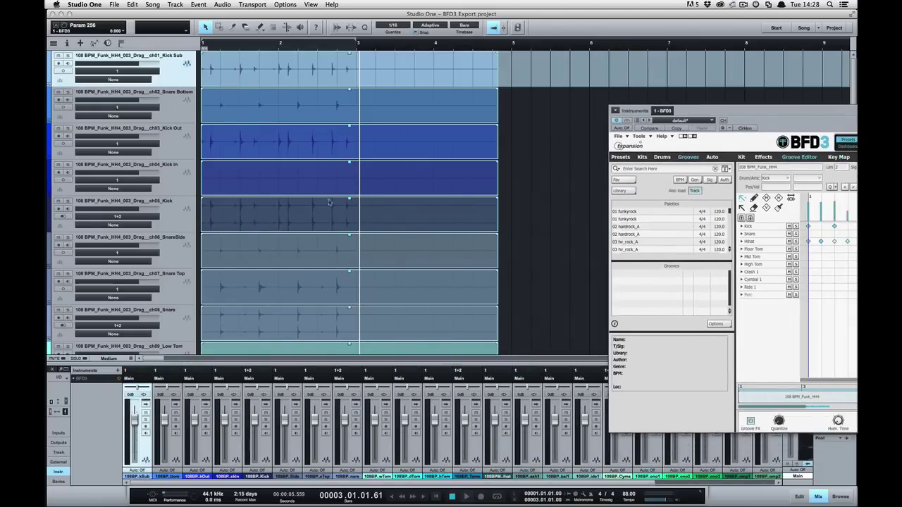
scroll(332, 247, "down", 10)
scroll(331, 246, "down", 9)
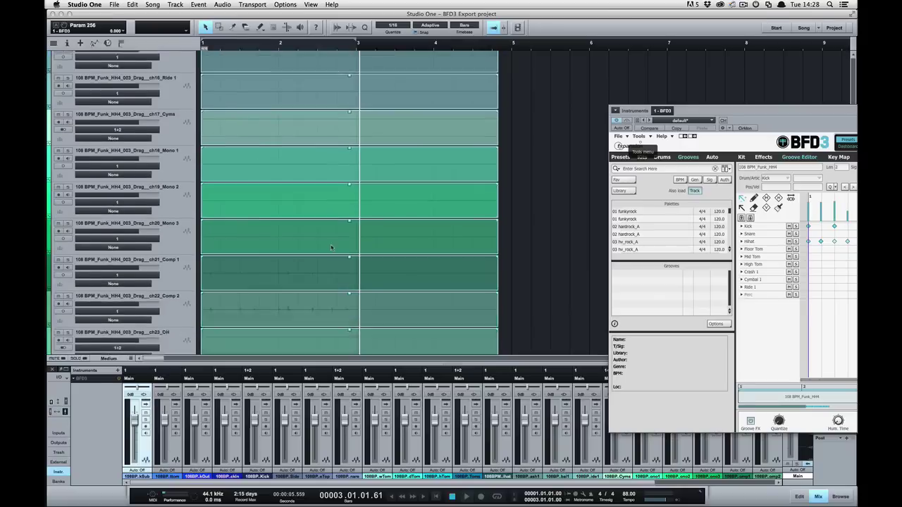
scroll(331, 247, "up", 19)
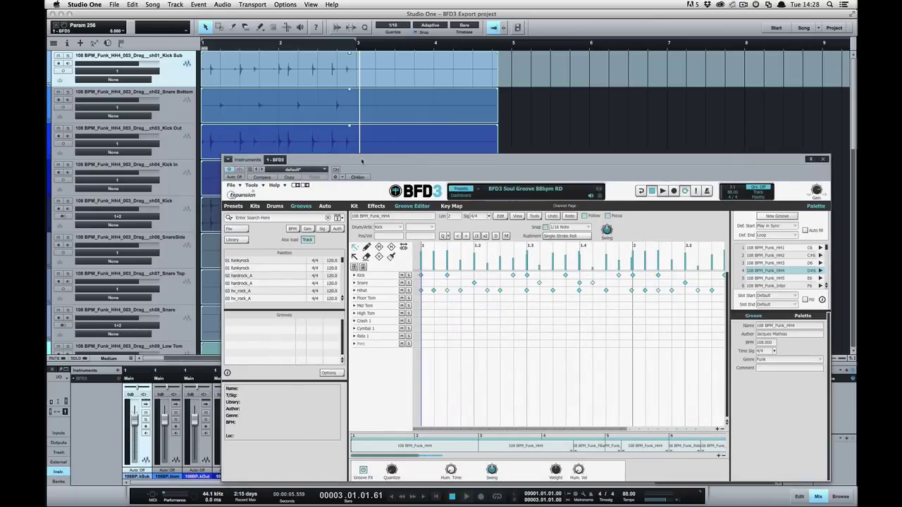
Play the rendered drum tracks from the song start, then restore the full BFD3 plugin window.
left_click(214, 39)
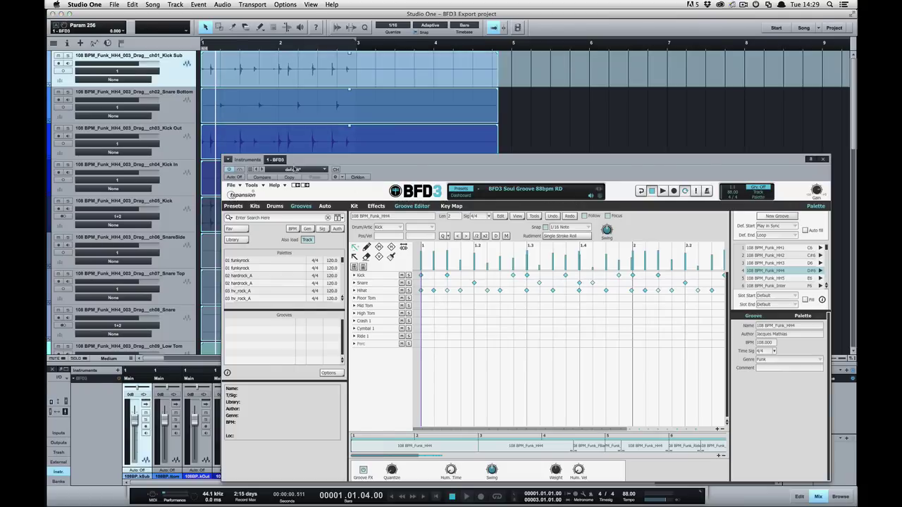
left_click_drag(289, 160, 660, 143)
key("space")
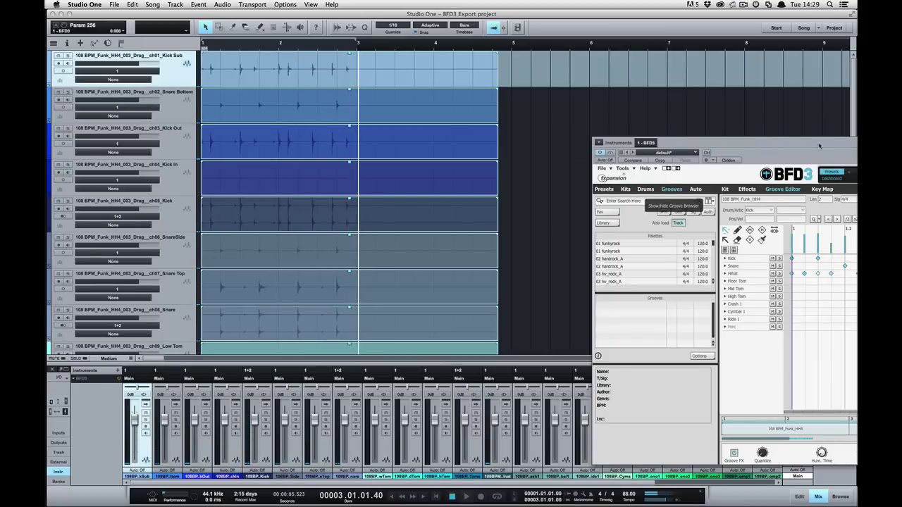
left_click(709, 201)
left_click_drag(411, 92, 441, 156)
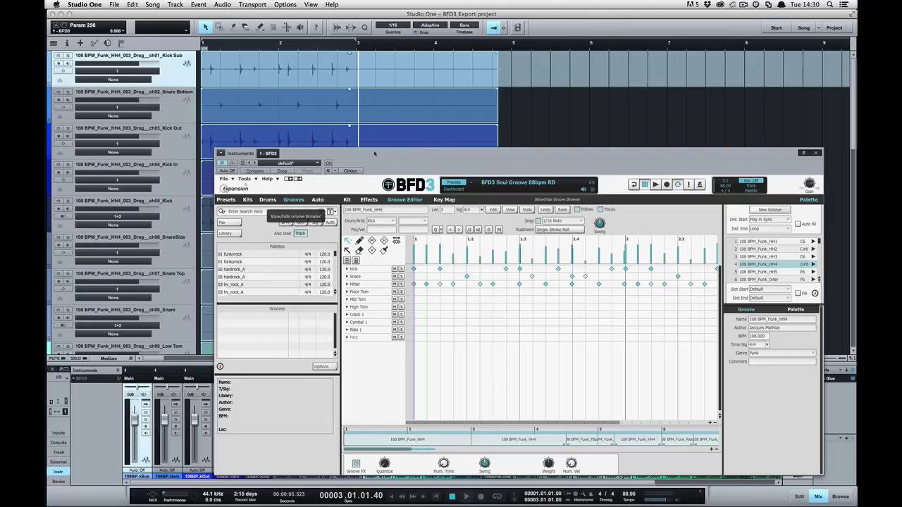
Open BFD3 Preferences on the MIDI page to review One track per Drum export, 5-second tail and Manual auto-arming.
left_click(246, 179)
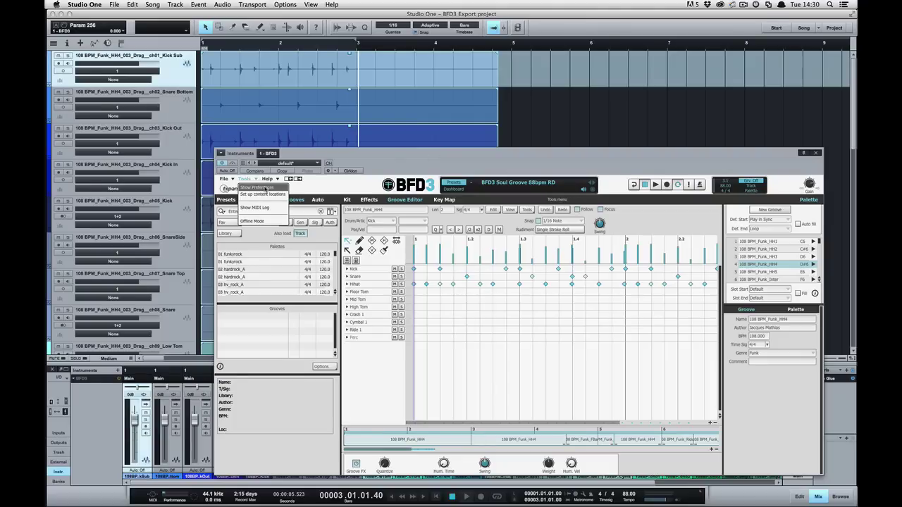
left_click(266, 189)
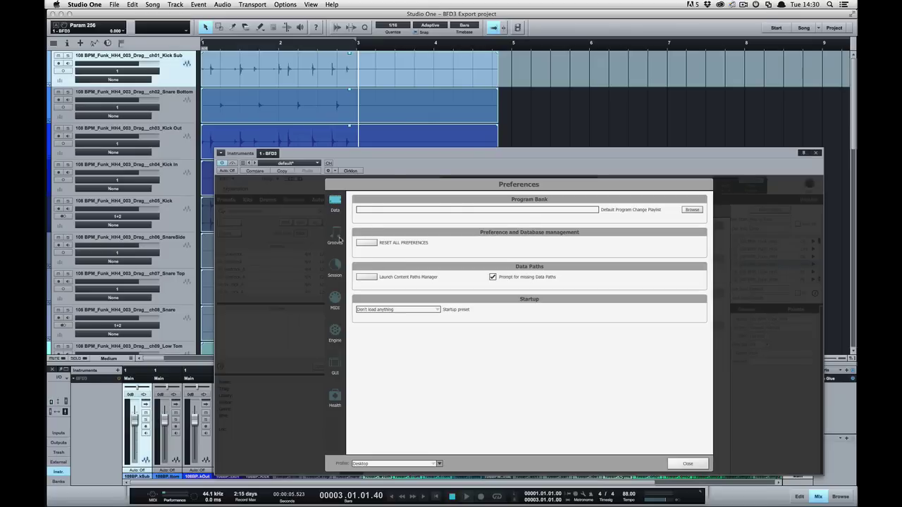
left_click(335, 300)
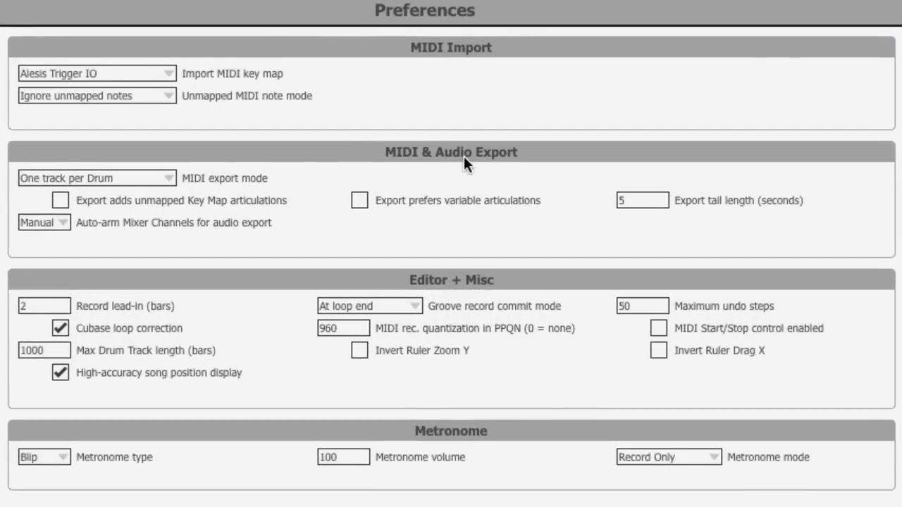
mouse_move(143, 223)
mouse_move(632, 203)
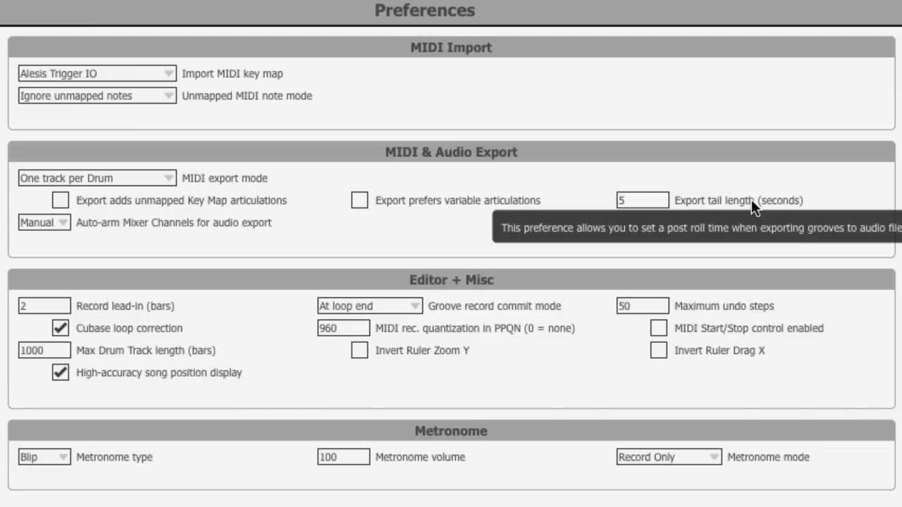
left_click(652, 201)
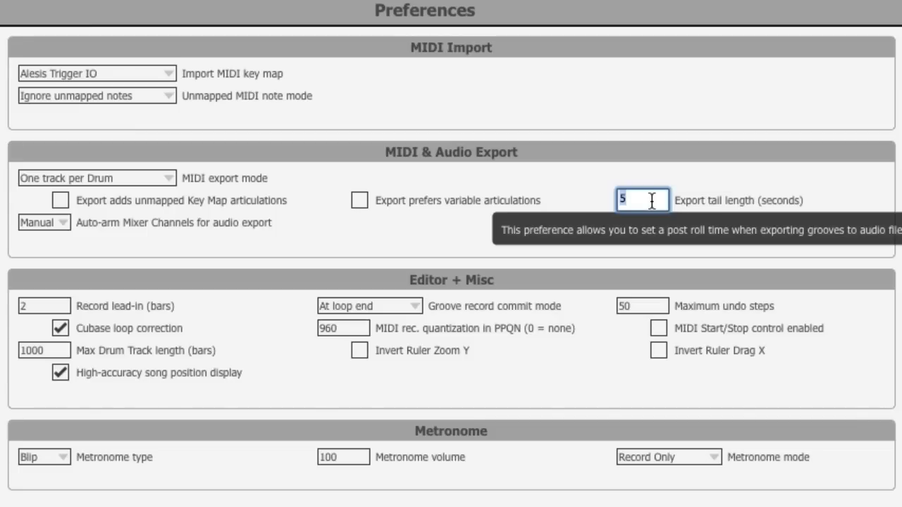
type("0")
key("Return")
left_click(641, 200)
type("5")
key("Return")
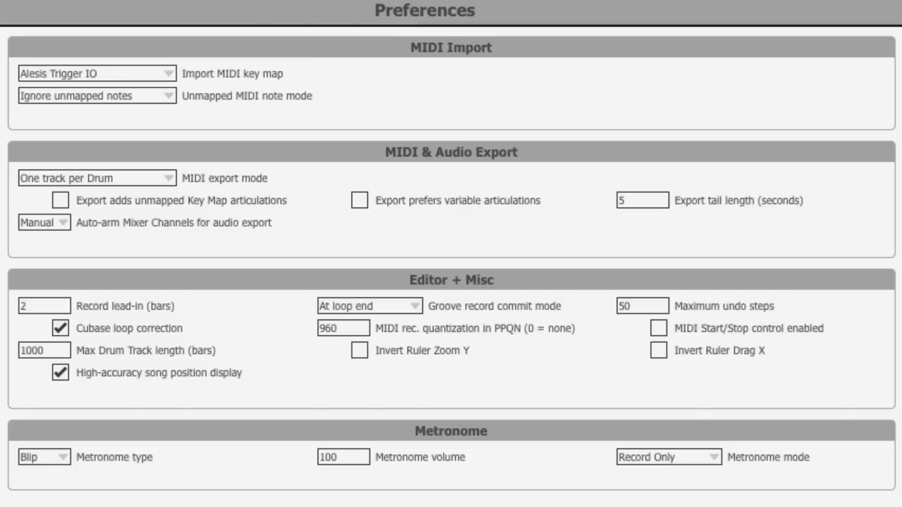
Set Auto-arm Mixer Channels to All and close the BFD3 Preferences.
left_click(62, 223)
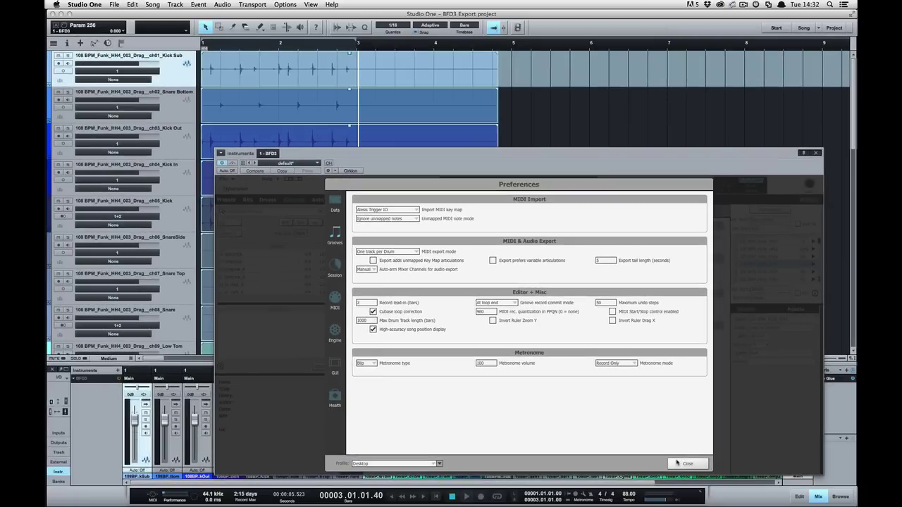
left_click(62, 261)
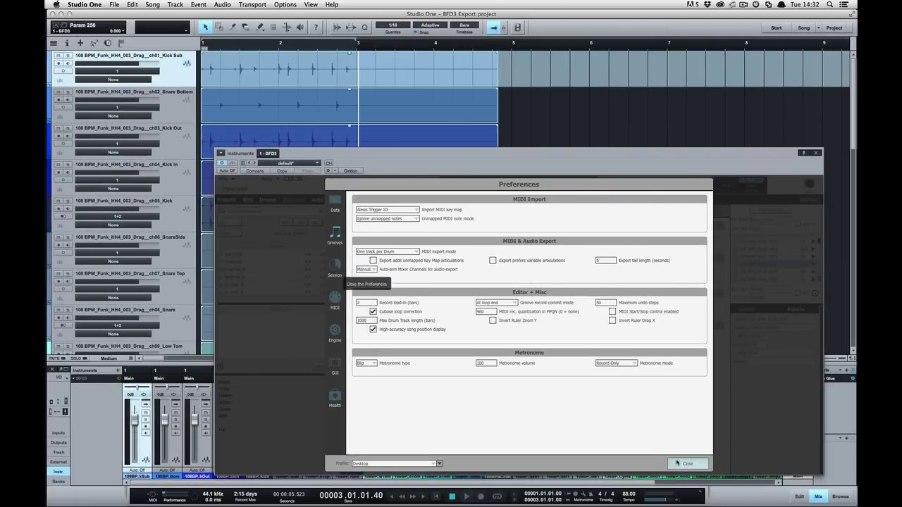
left_click(677, 463)
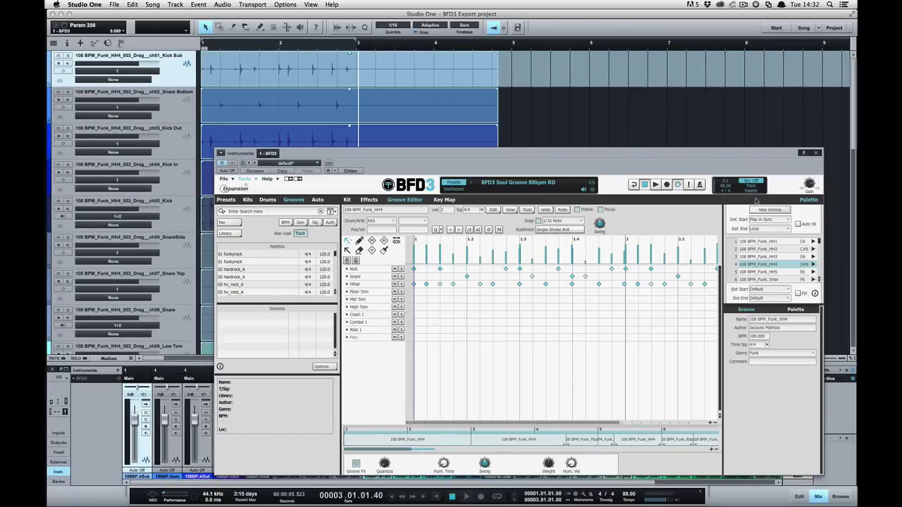